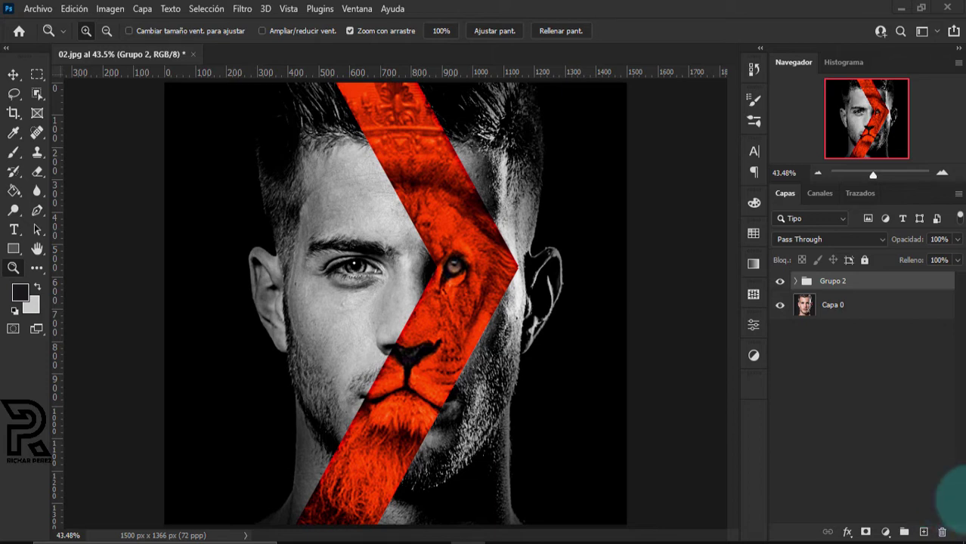
Hide and then re-show Grupo 2 to compare the portrait without and with the lion stripe
click(780, 281)
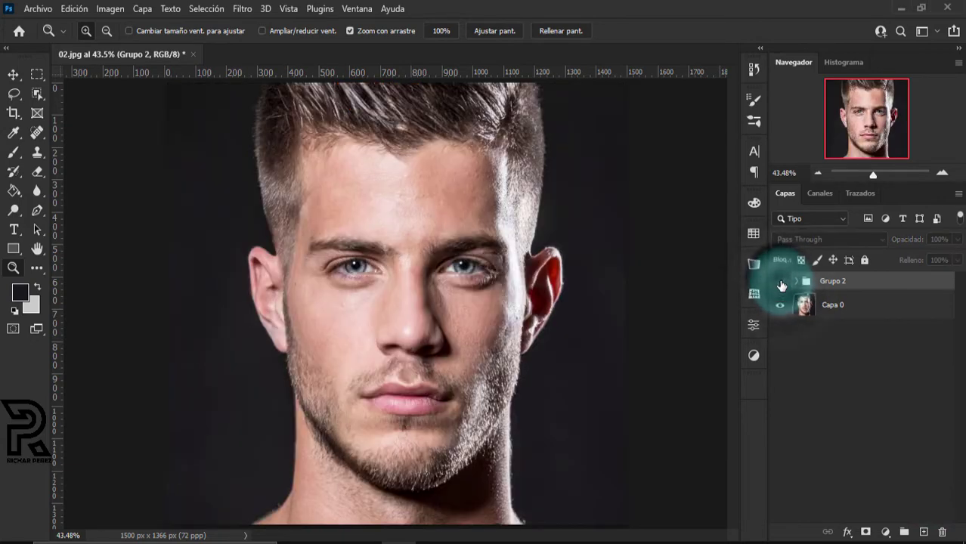
click(780, 281)
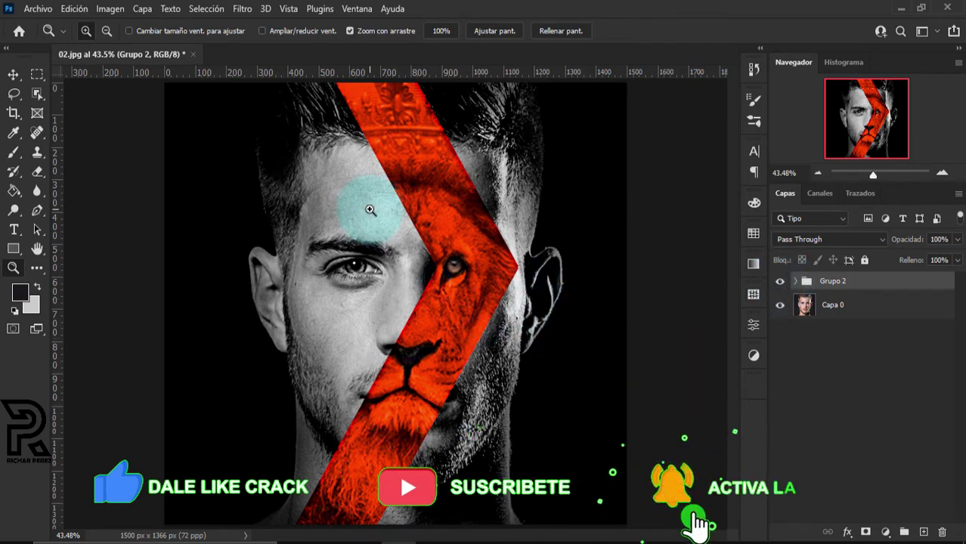
Open the 02 portrait photo from the MATERIALES PARA EL VIDEO folder
click(38, 8)
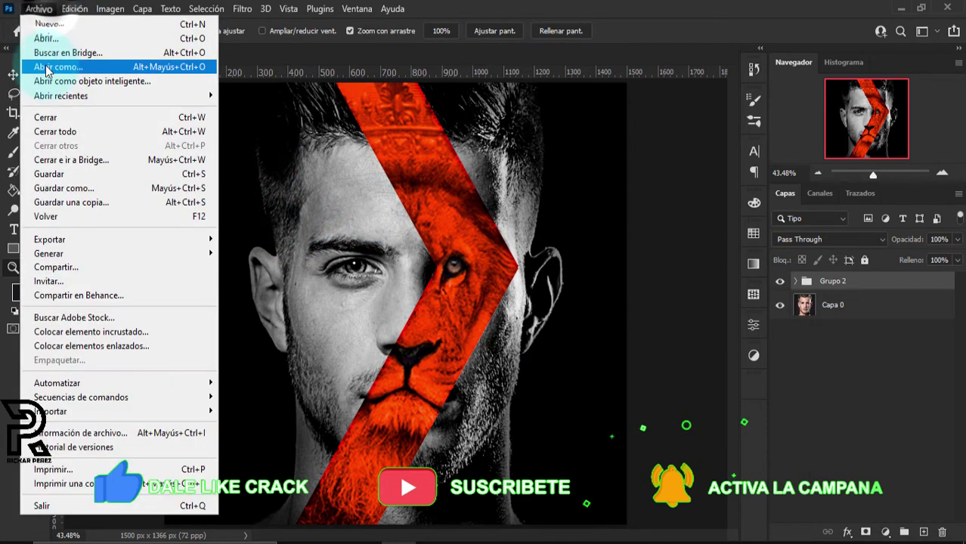
click(44, 39)
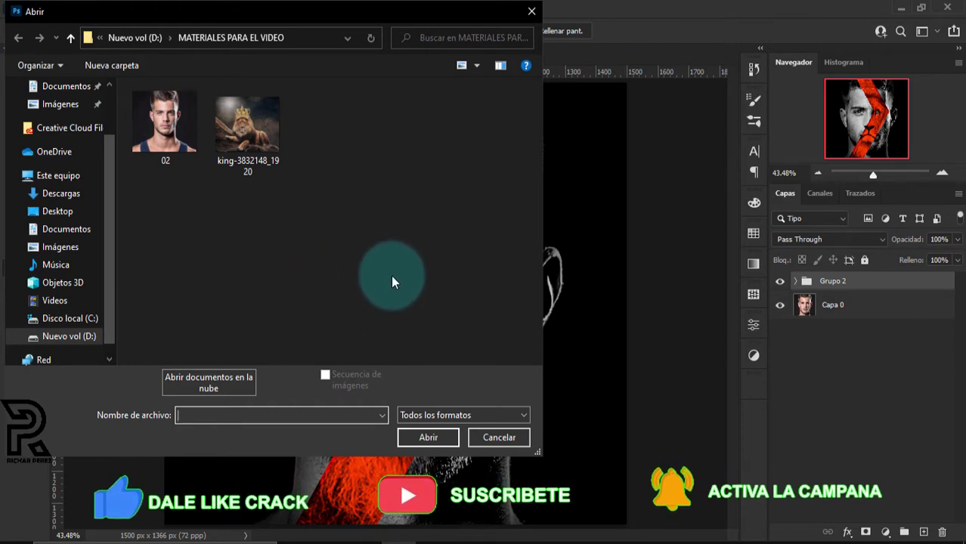
drag(402, 225, 166, 112)
click(372, 248)
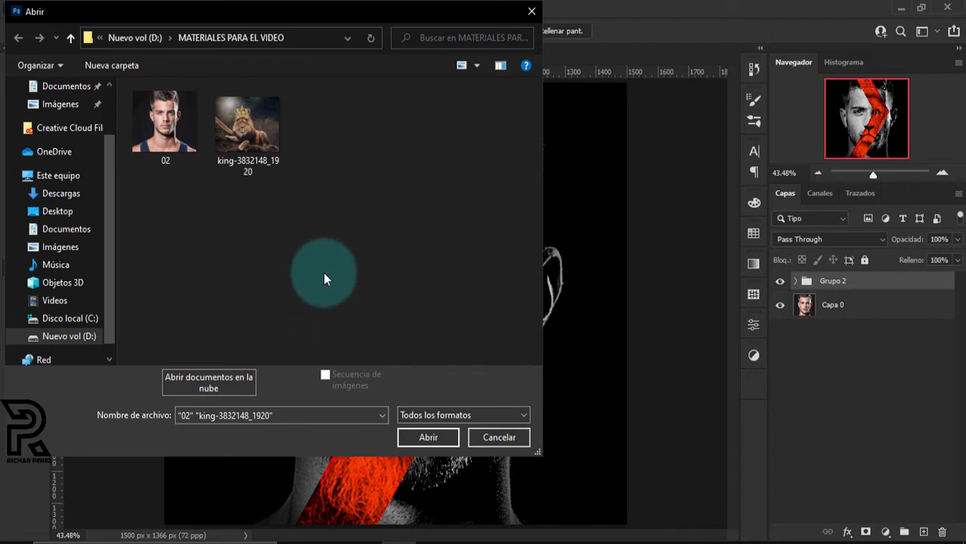
click(171, 148)
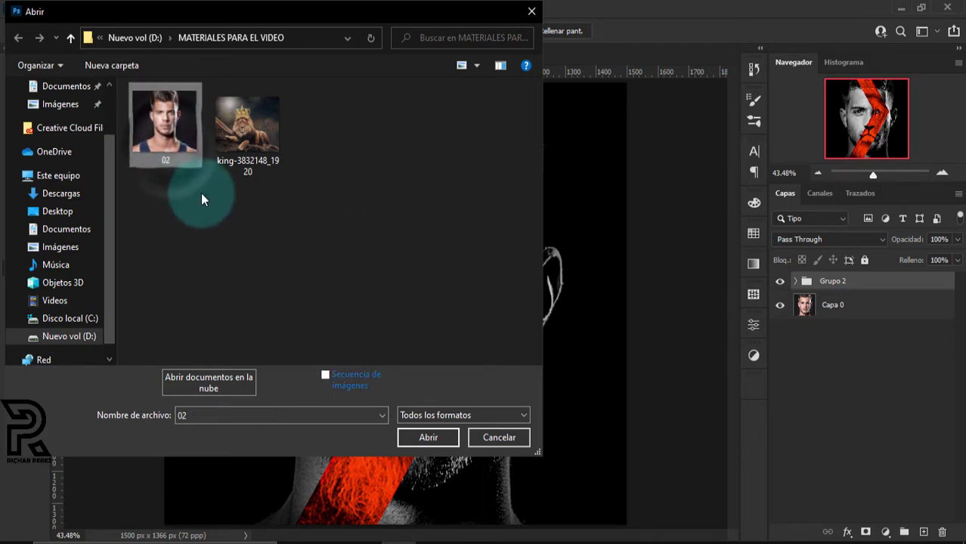
click(429, 441)
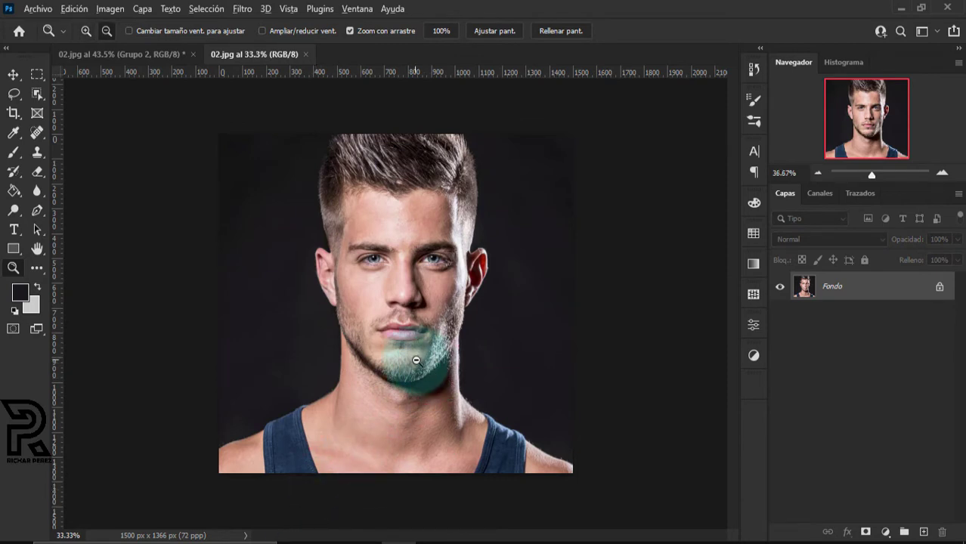
Unlock the Fondo layer and rename it 'persona'
scroll(416, 362, up, 1)
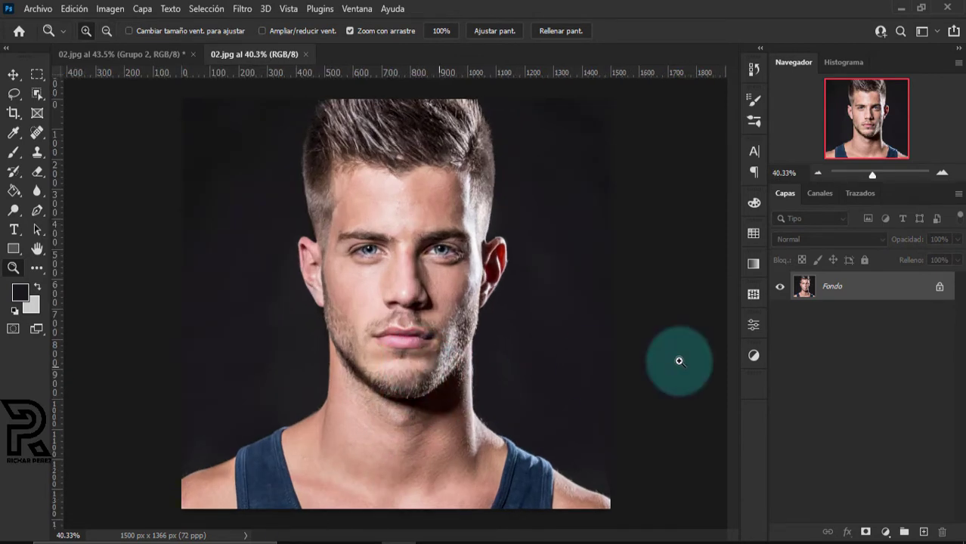
click(939, 288)
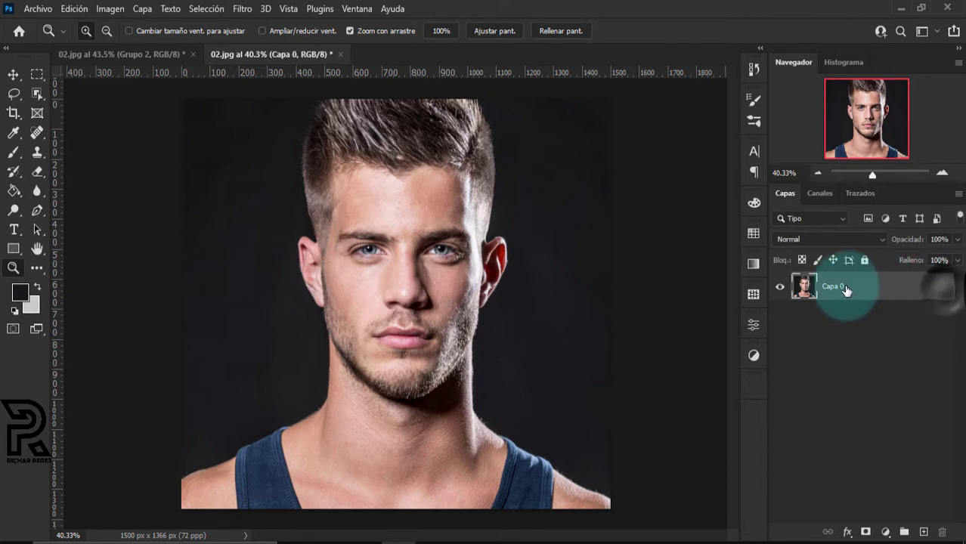
double_click(839, 289)
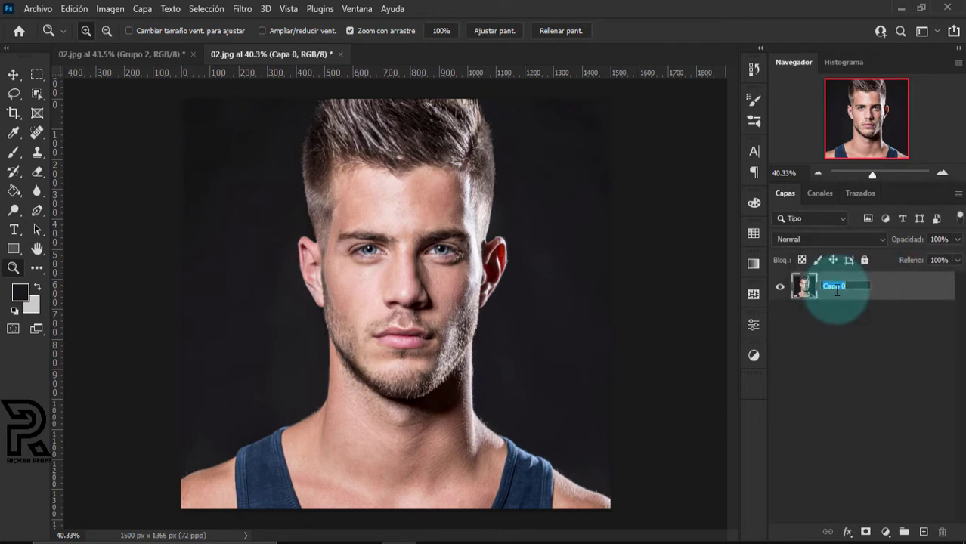
text(persona)
key(Return)
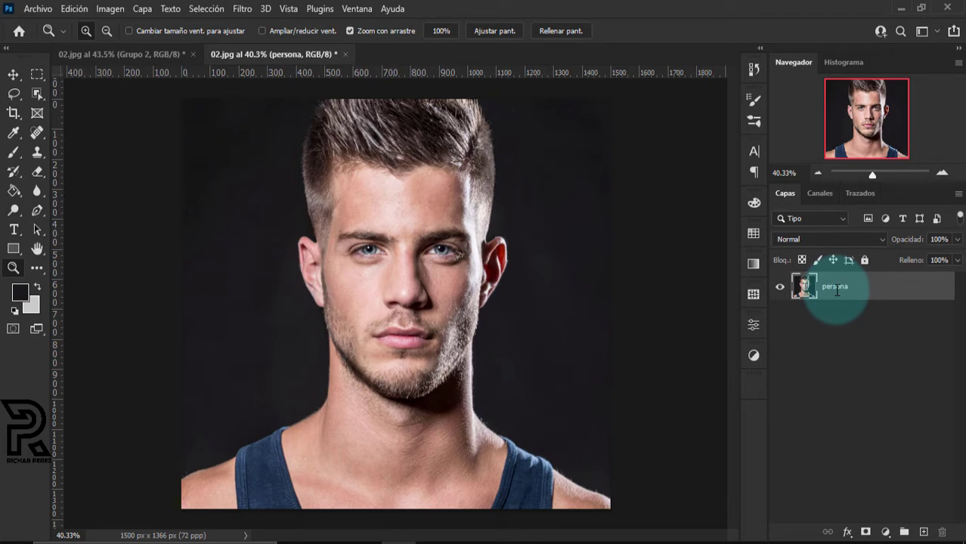
scroll(560, 261, down, 2)
scroll(549, 278, down, 2)
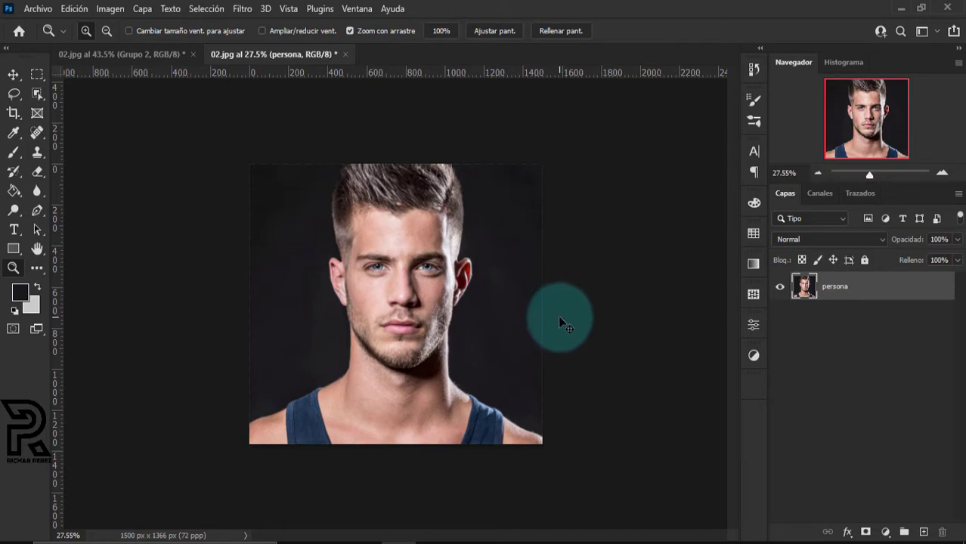
Free-transform the persona layer, stretching it up and down to about 143%, and commit
key(ctrl+t)
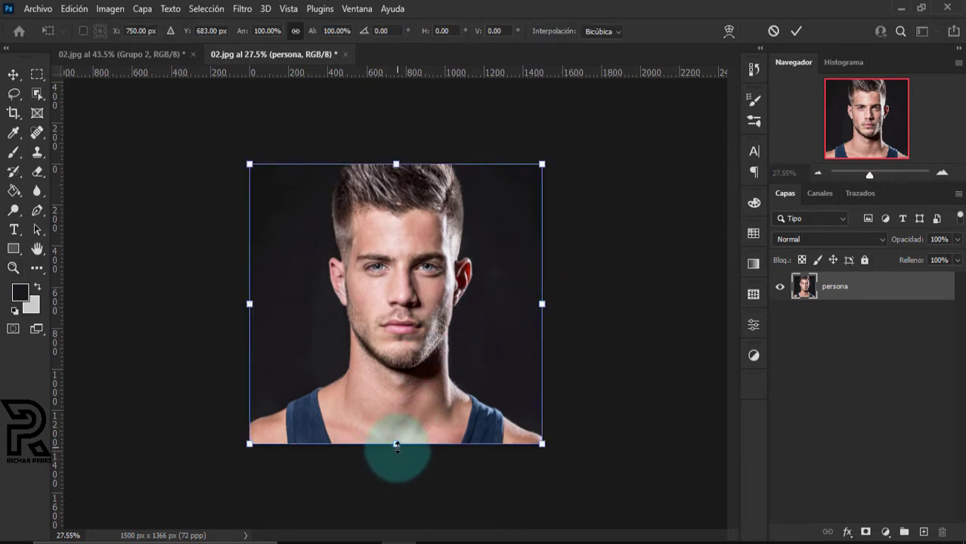
drag(396, 446, 396, 492)
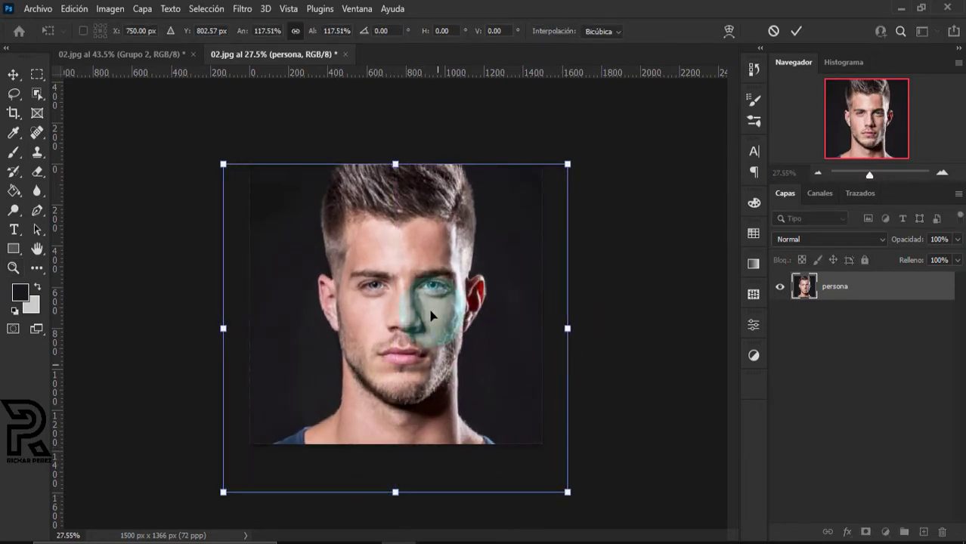
drag(410, 174, 395, 140)
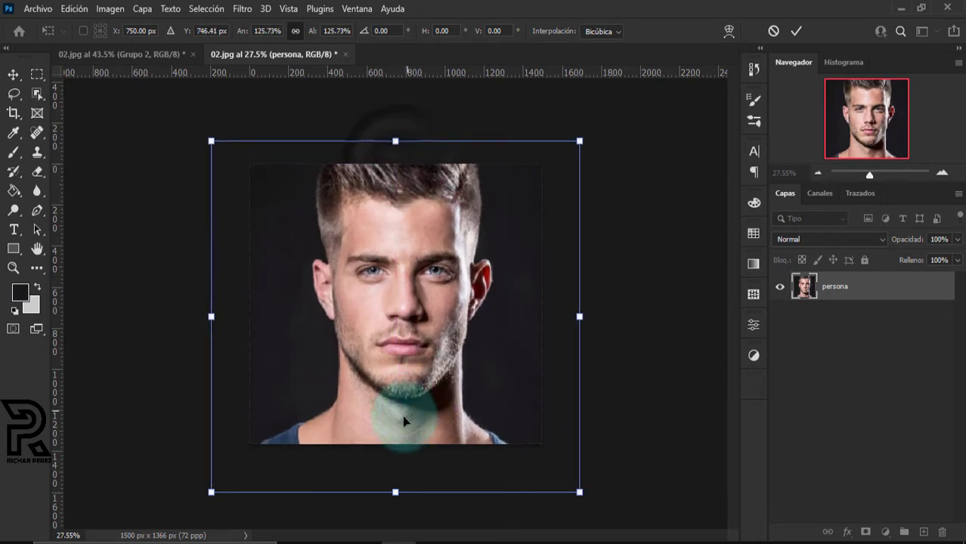
drag(395, 493, 396, 523)
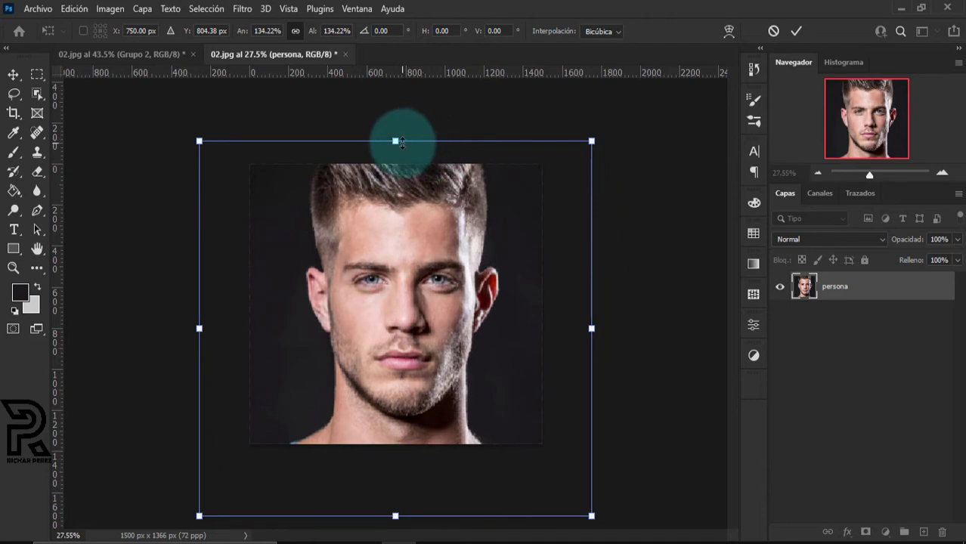
drag(395, 142, 402, 130)
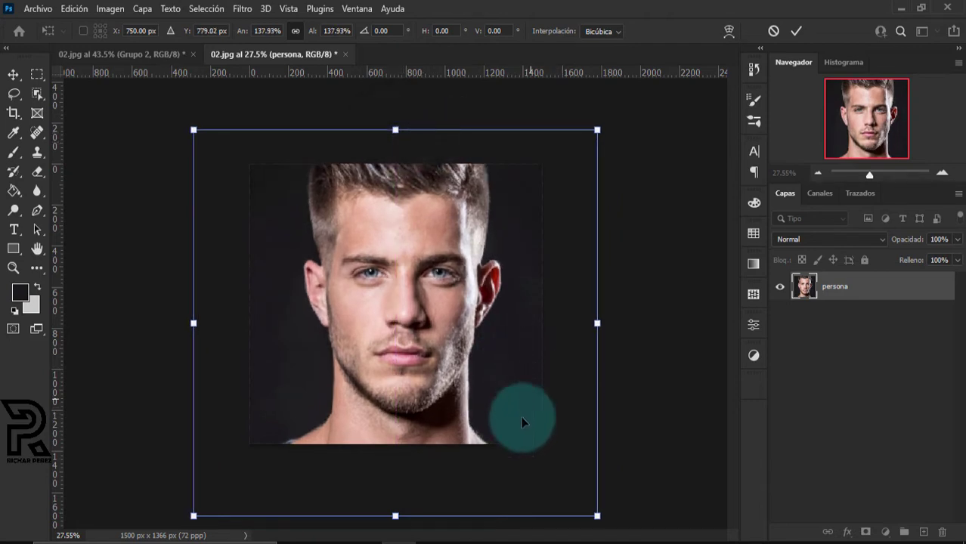
drag(393, 518, 395, 527)
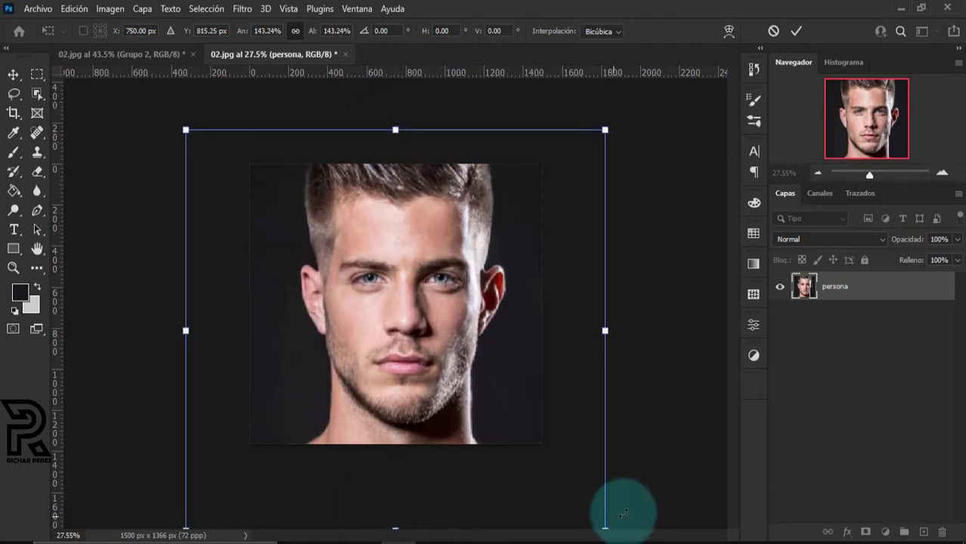
key(Return)
Zoom in on the face and duplicate persona into a selected 'persona copia' layer
key(z)
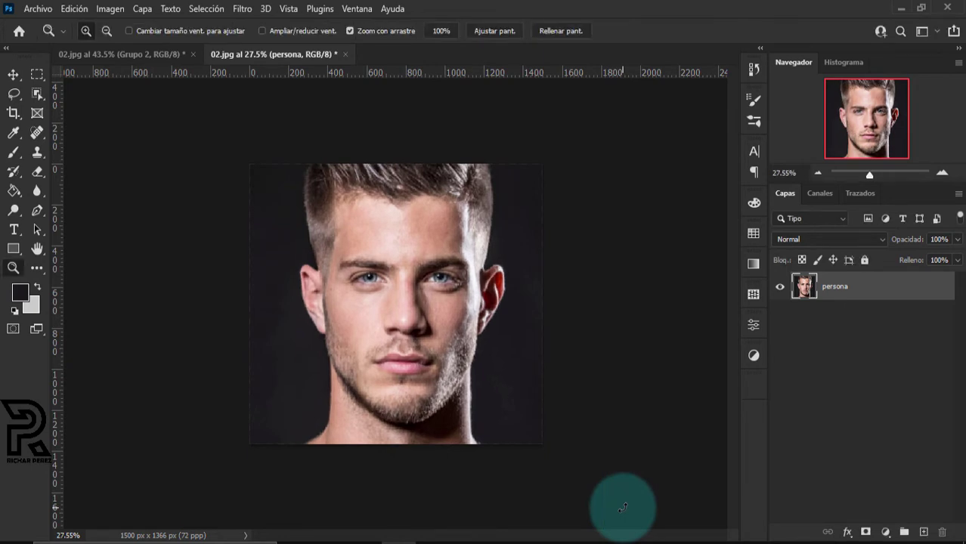
drag(571, 468, 500, 391)
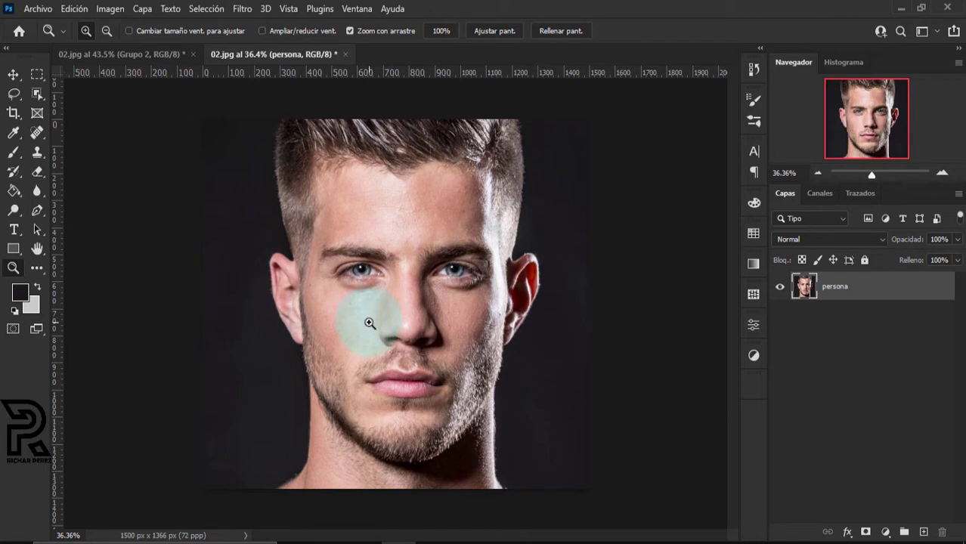
scroll(389, 298, up, 1)
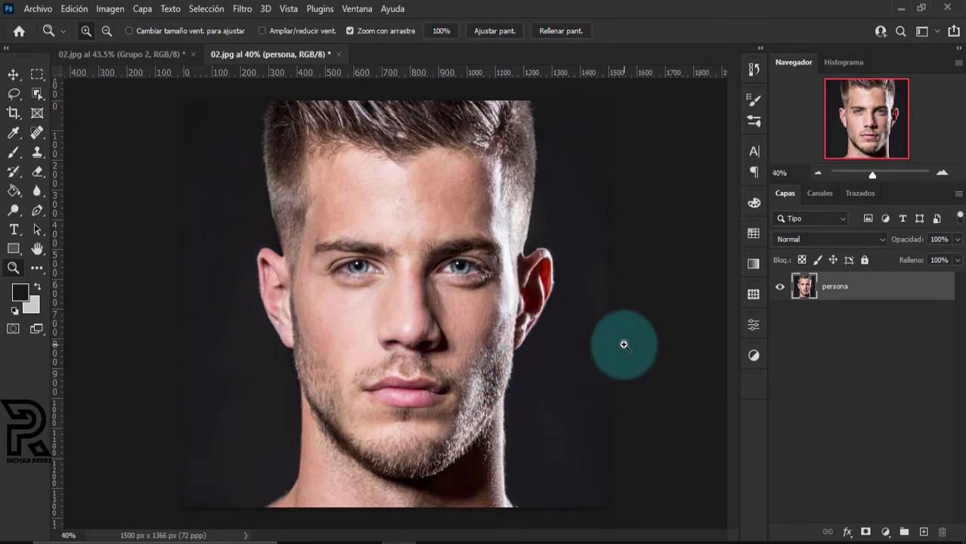
key(ctrl+j)
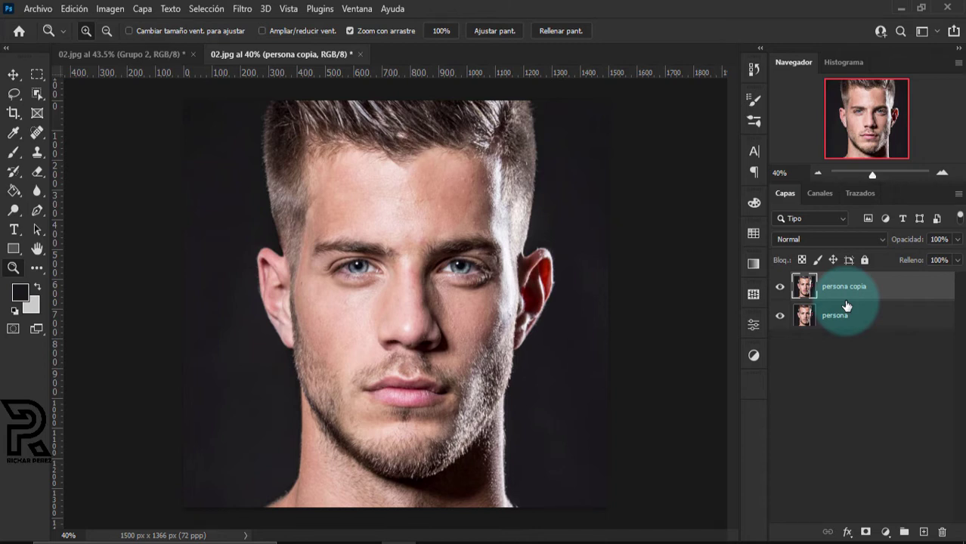
click(835, 315)
click(828, 288)
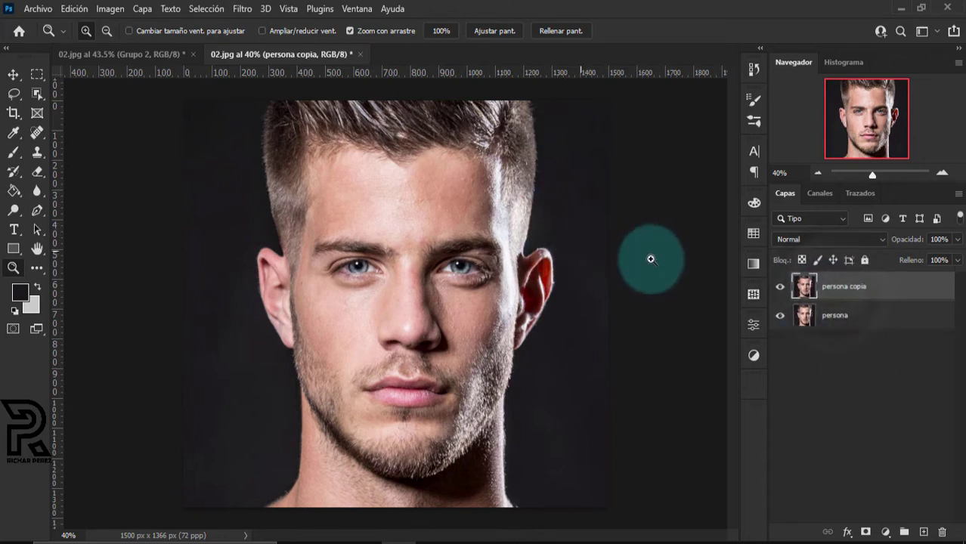
Apply the Paso alto filter with a 5-pixel radius to persona copia
click(240, 9)
mouse_move(332, 326)
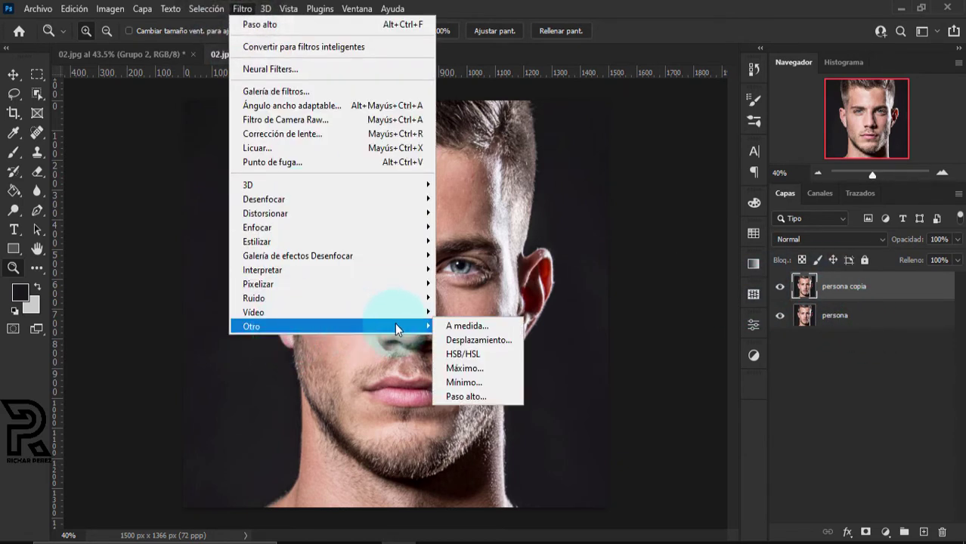
click(456, 396)
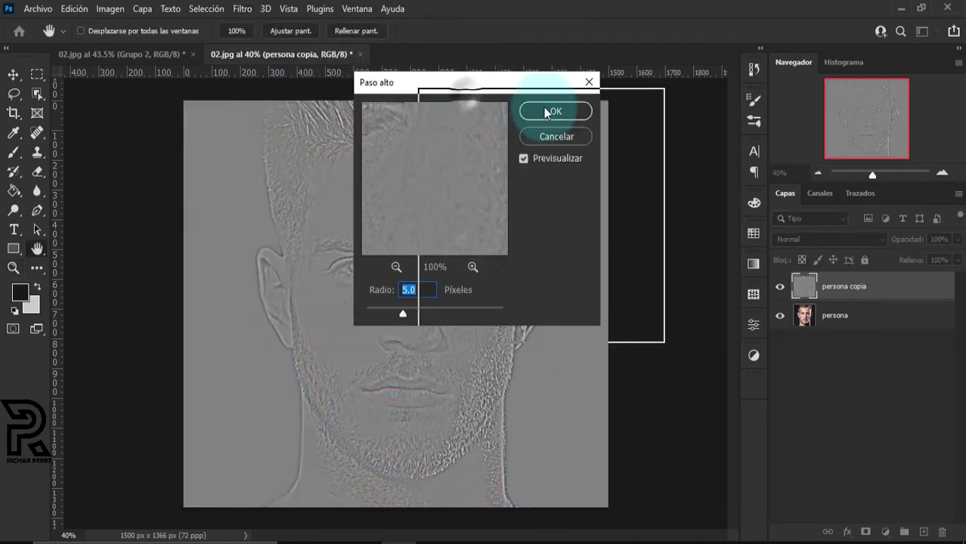
drag(459, 88, 553, 103)
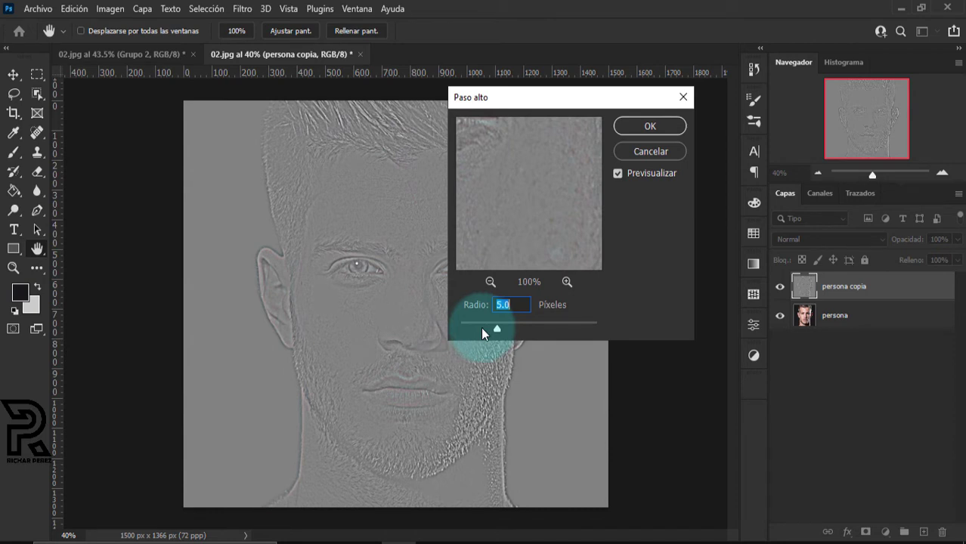
drag(496, 331, 508, 330)
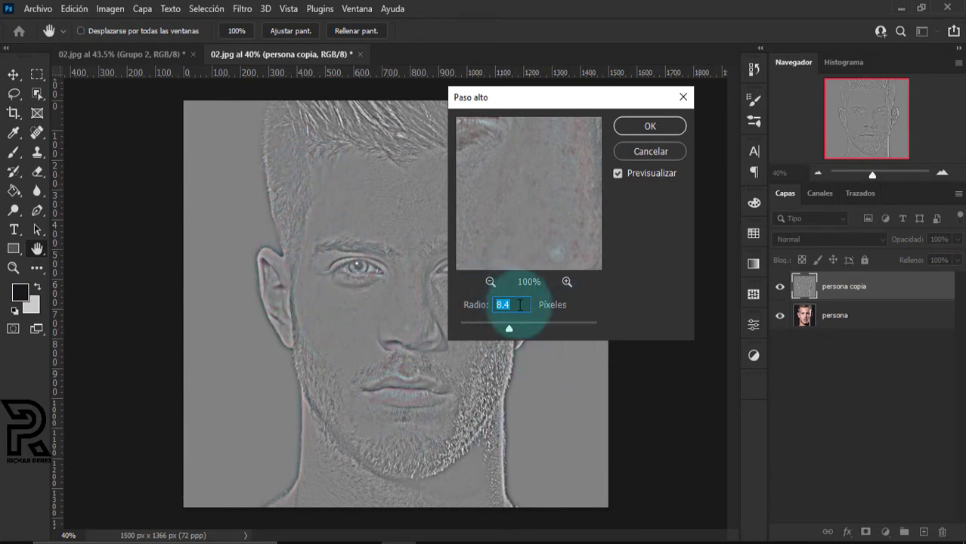
text(5)
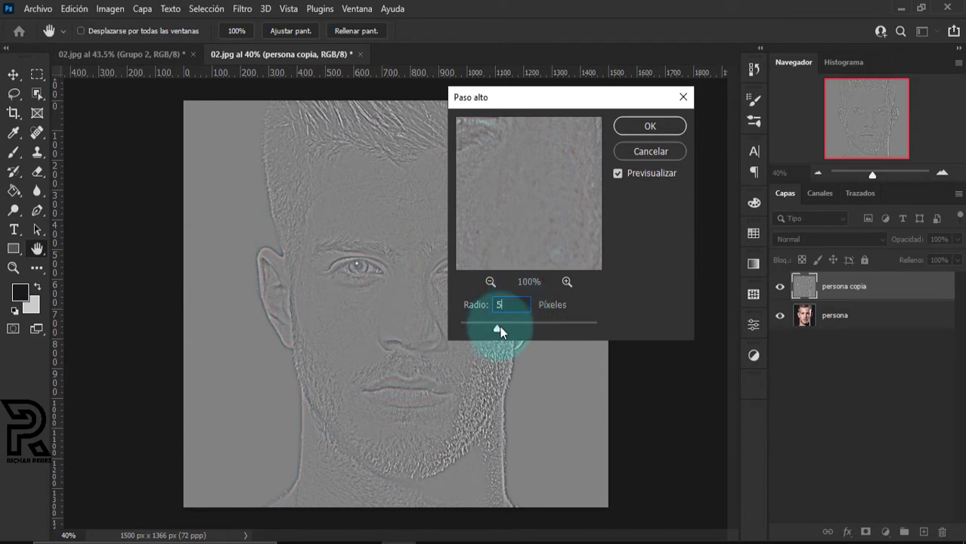
click(636, 128)
key(z)
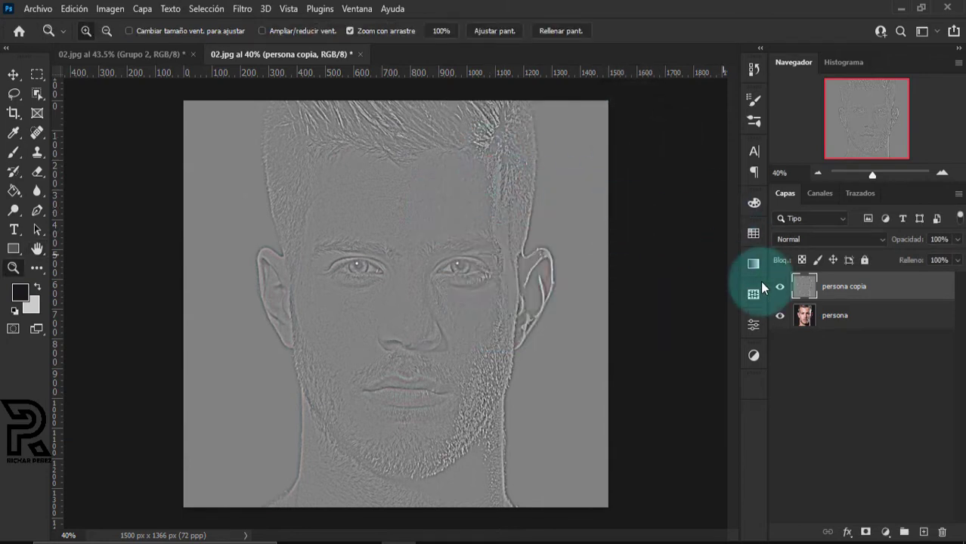
click(794, 239)
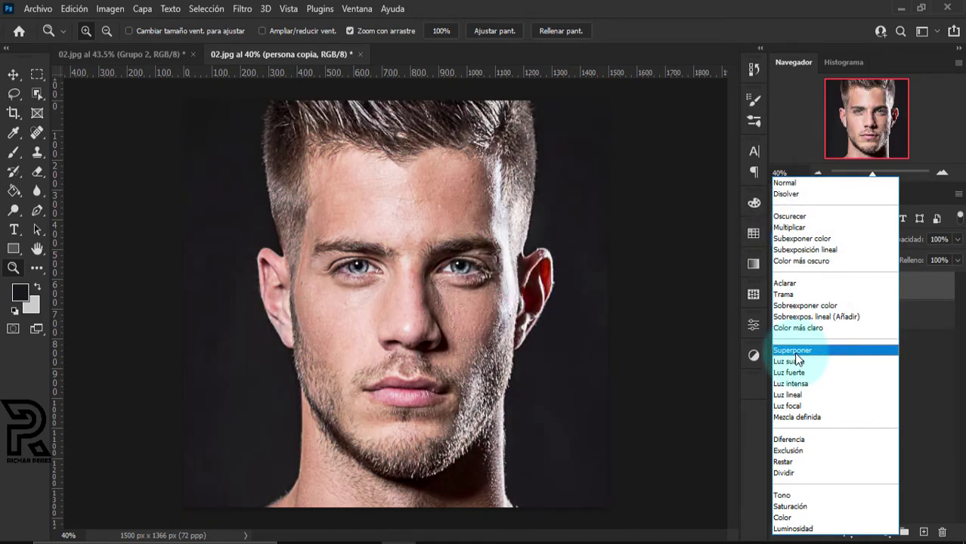
click(794, 352)
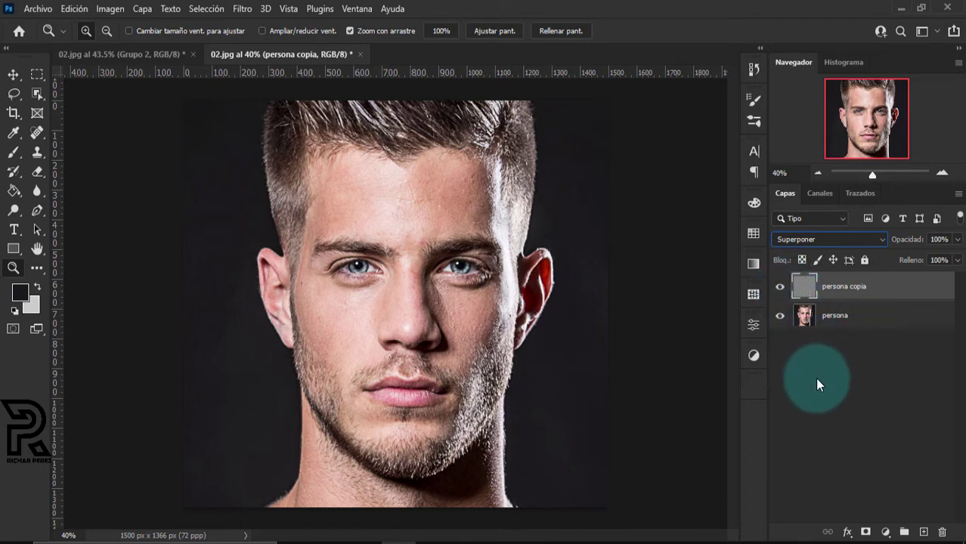
click(780, 287)
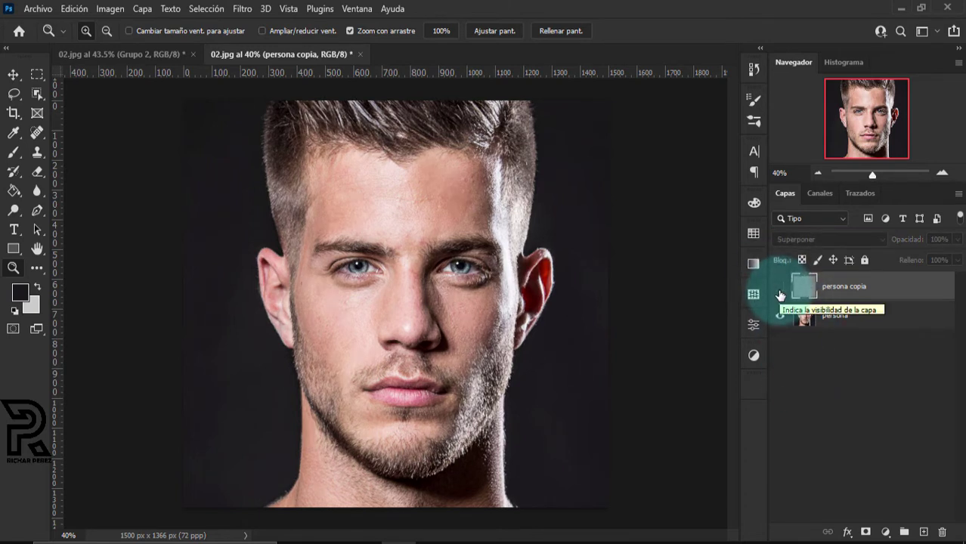
click(780, 287)
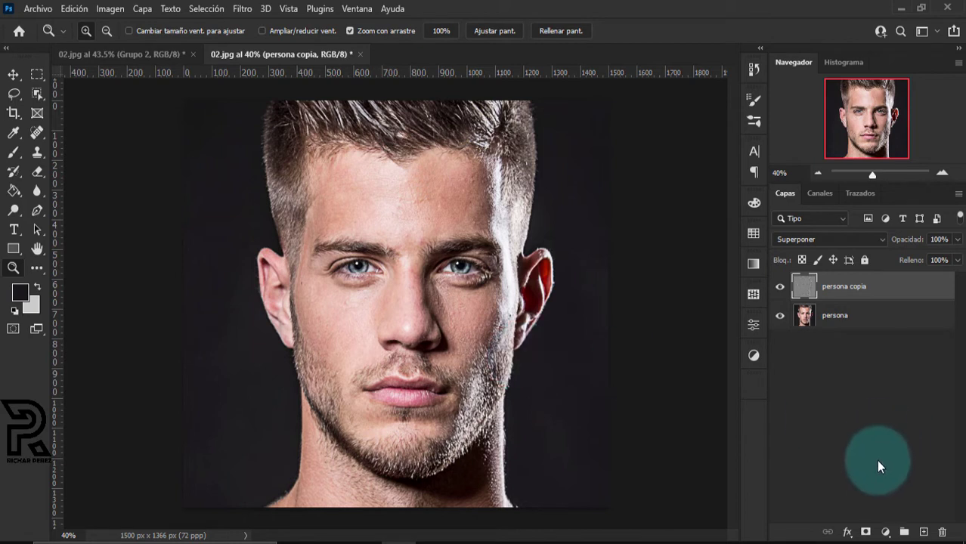
Add a Blanco y negro adjustment layer on top and collapse its Properties panel
click(886, 533)
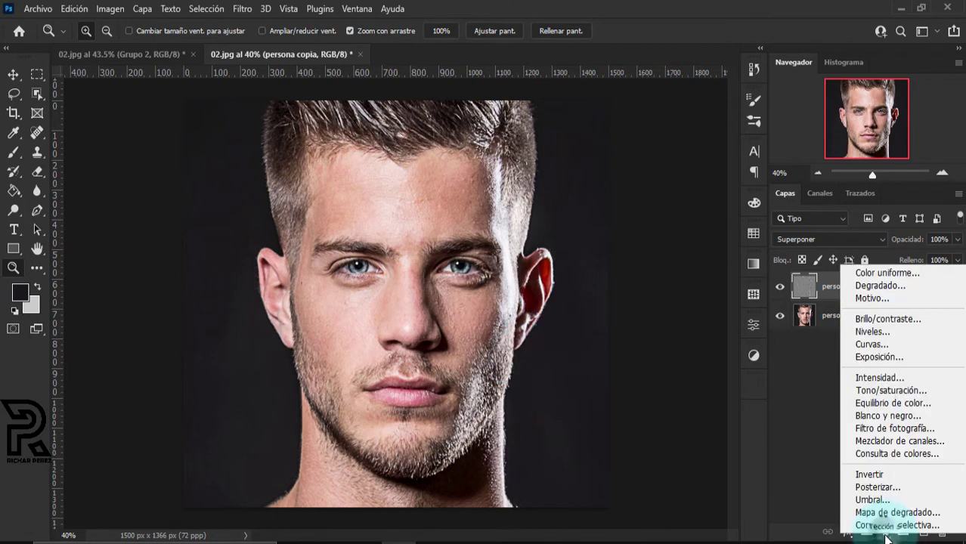
click(885, 416)
click(696, 415)
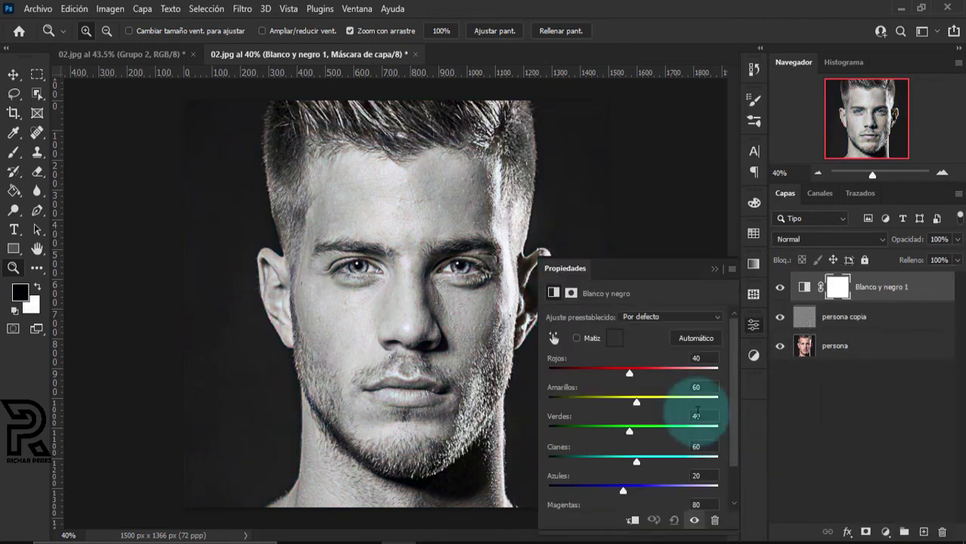
click(712, 270)
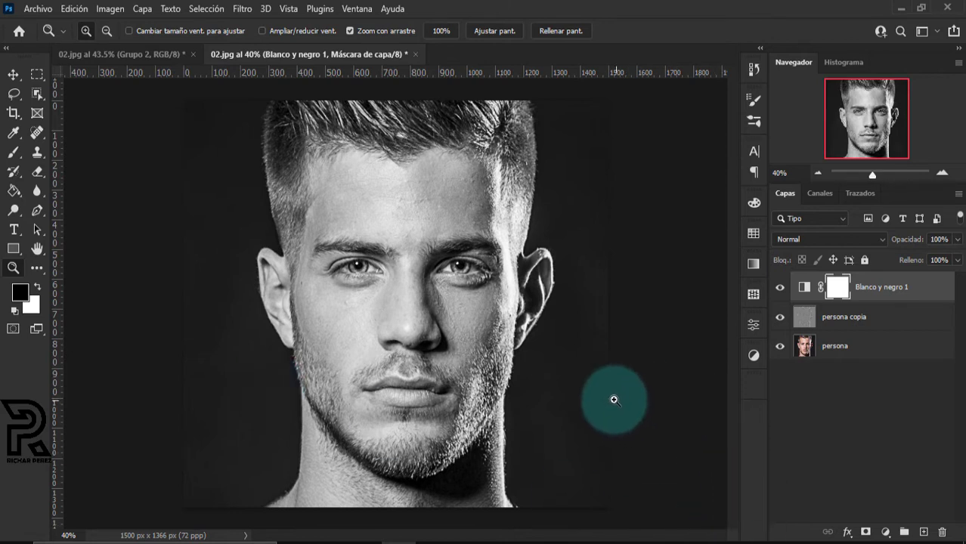
Add a Niveles adjustment layer with midtones 0.90 and black input 60
click(887, 536)
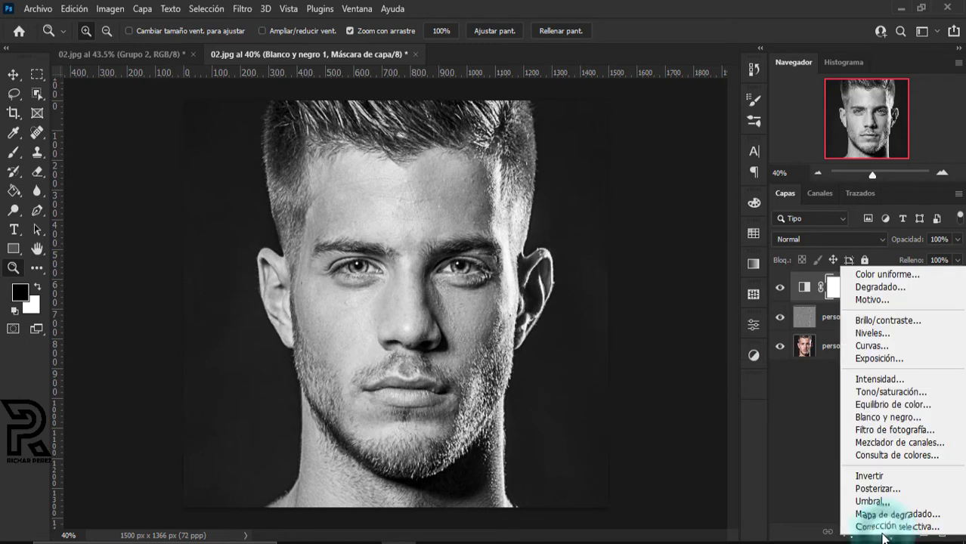
click(854, 334)
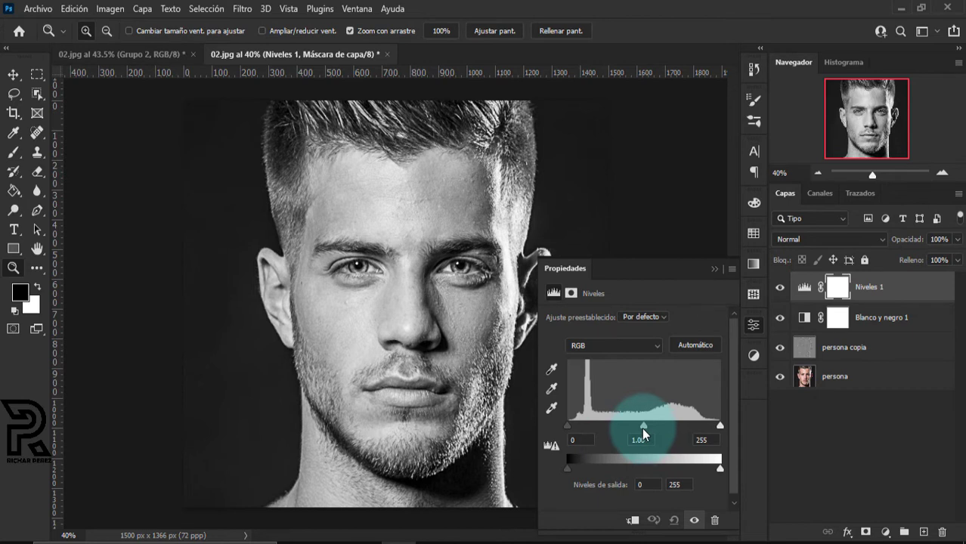
click(640, 434)
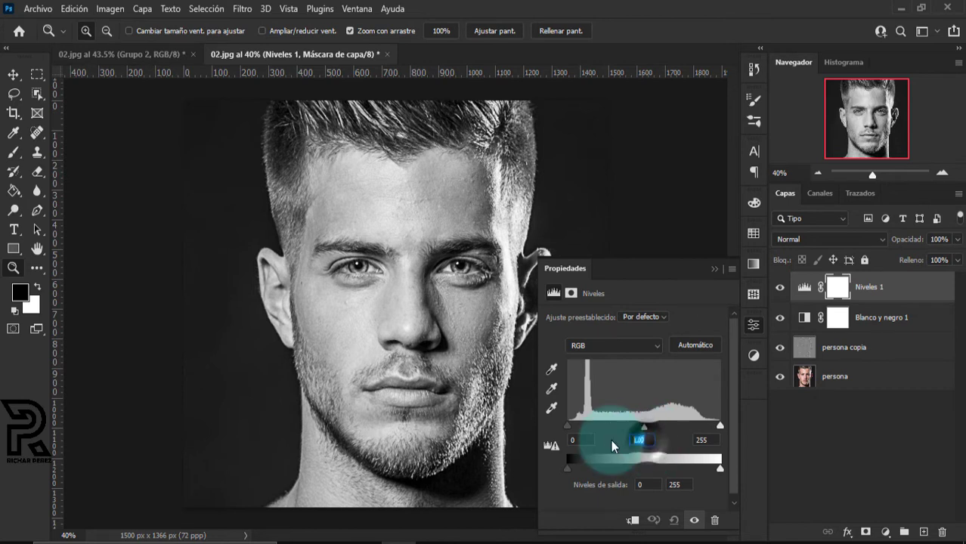
text(0.90)
key(Return)
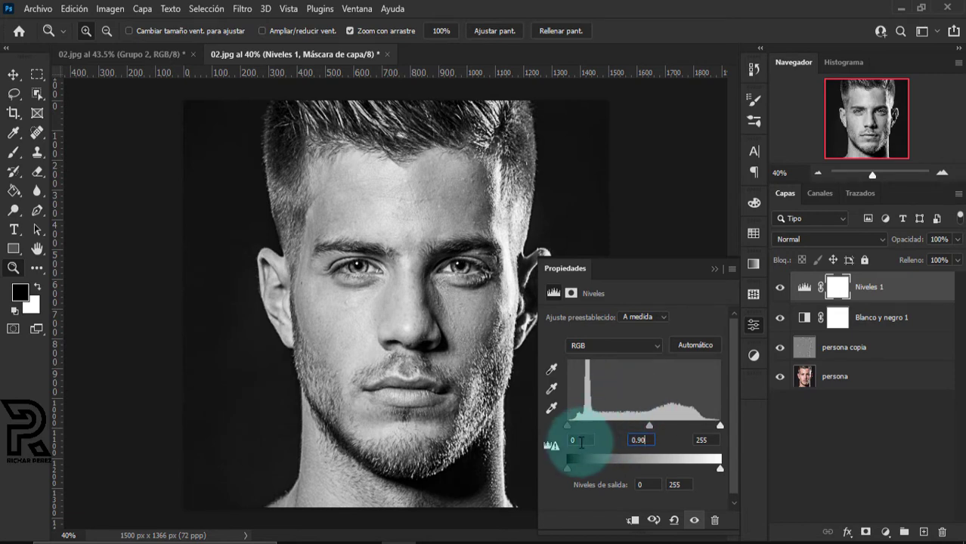
click(581, 441)
text(60)
key(Return)
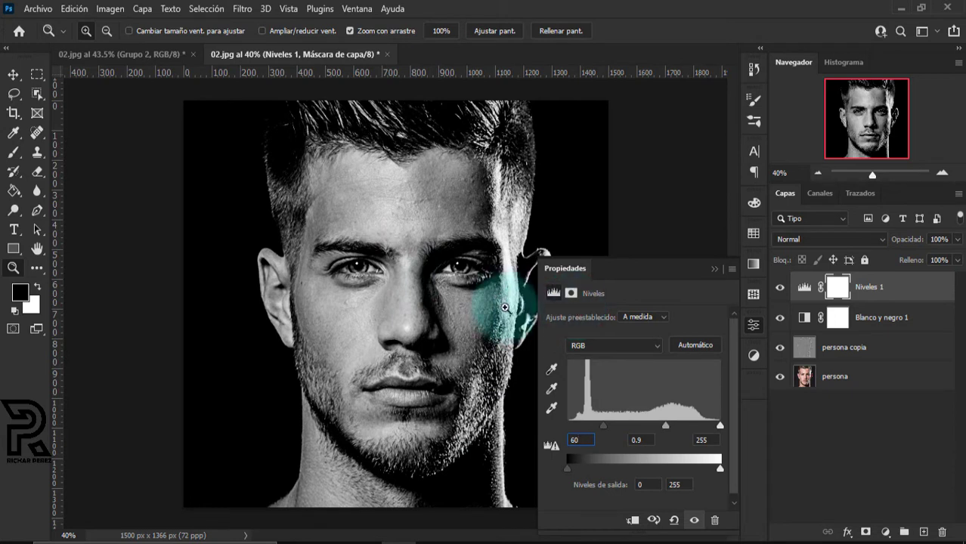
click(712, 270)
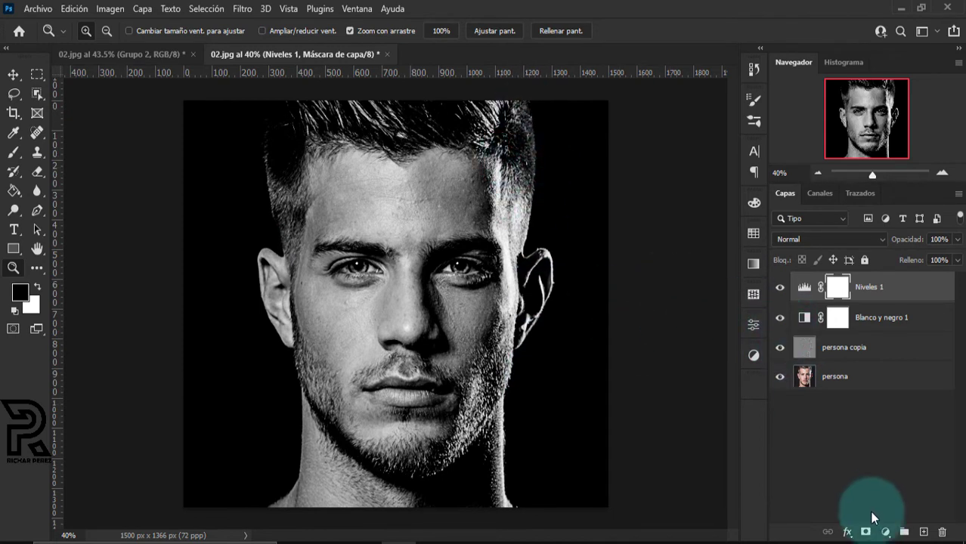
Add a black (000000) Color uniforme fill layer and invert its mask
click(888, 531)
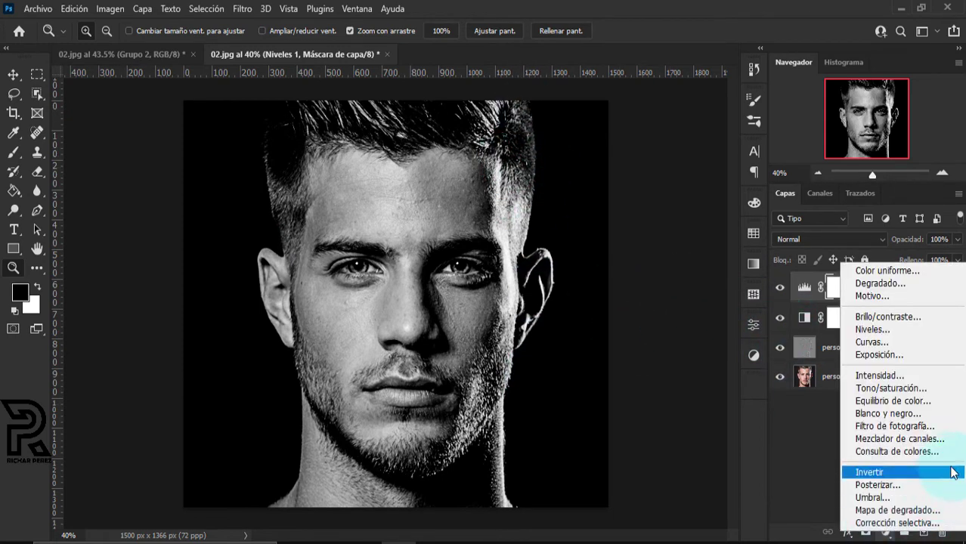
click(886, 270)
text(000000)
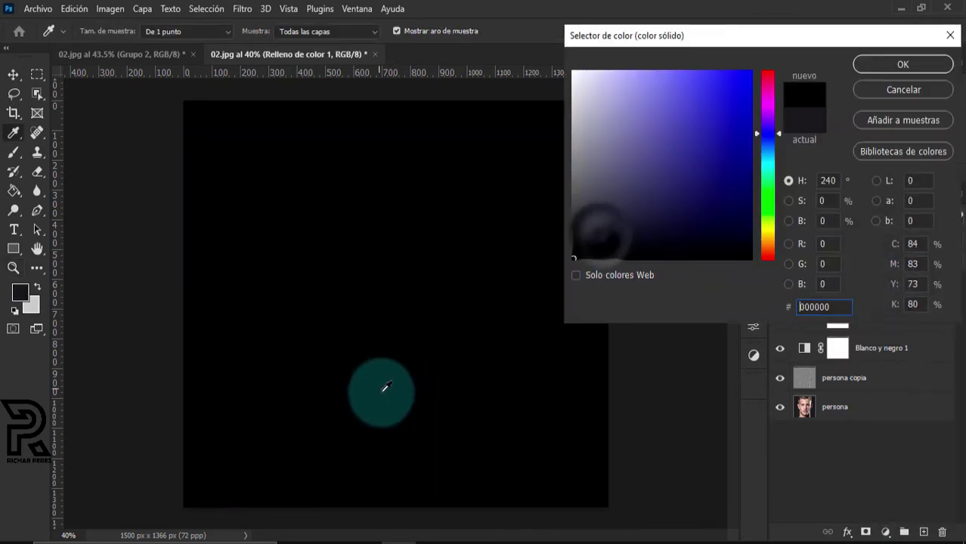
click(858, 72)
key(z)
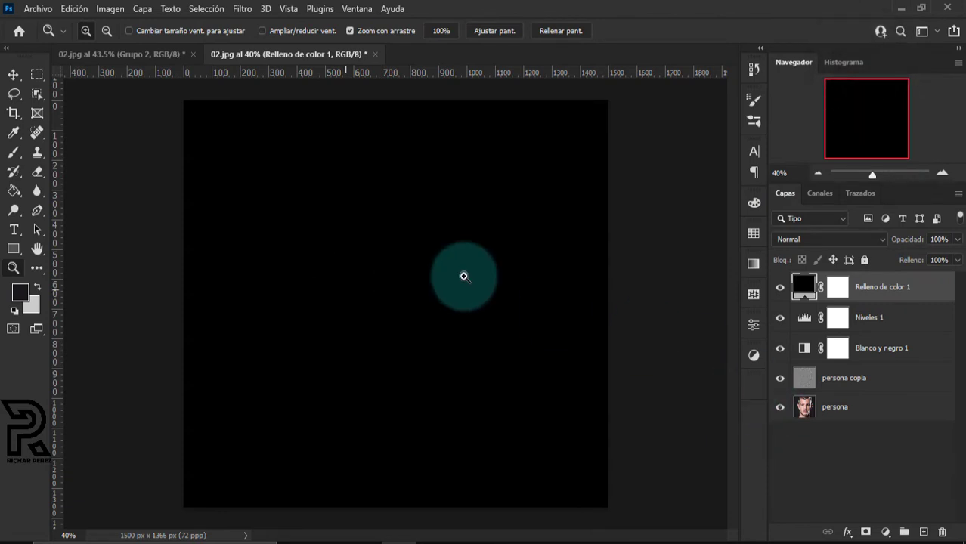
click(837, 291)
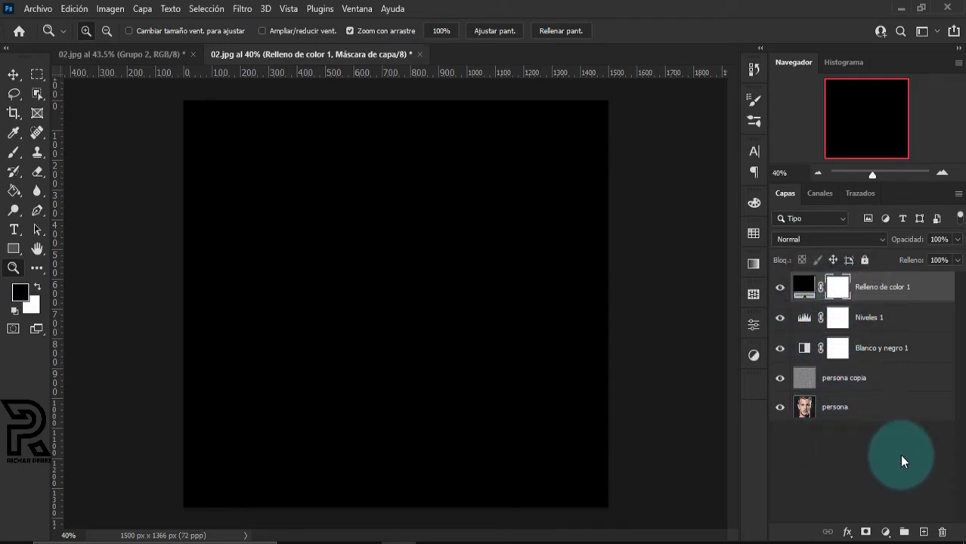
key(ctrl+i)
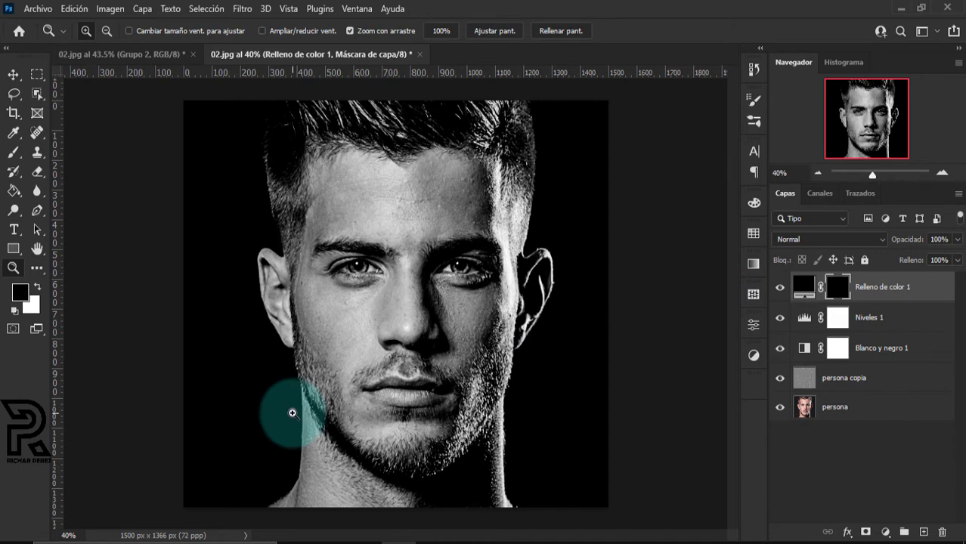
Select the Circular difuso soft round brush and set its opacity to 50%
key(b)
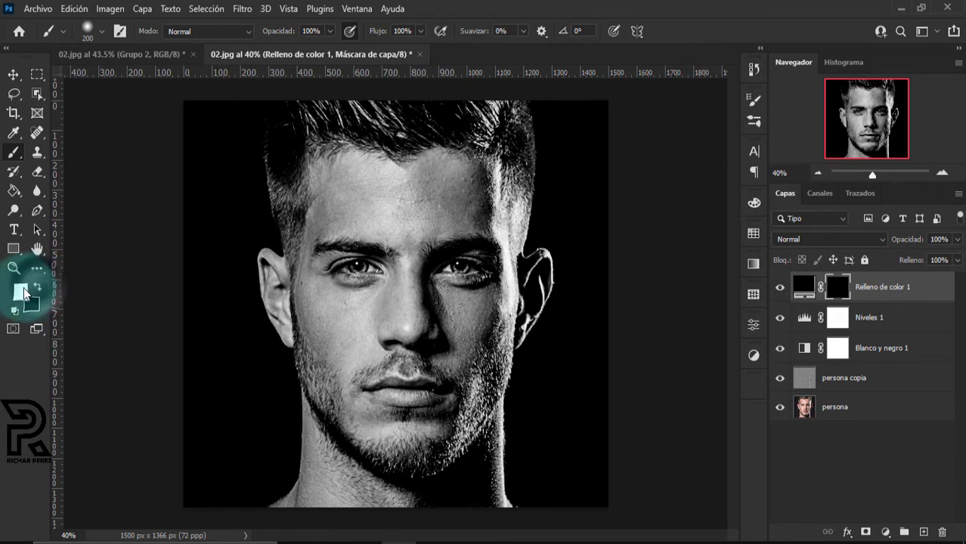
right_click(348, 310)
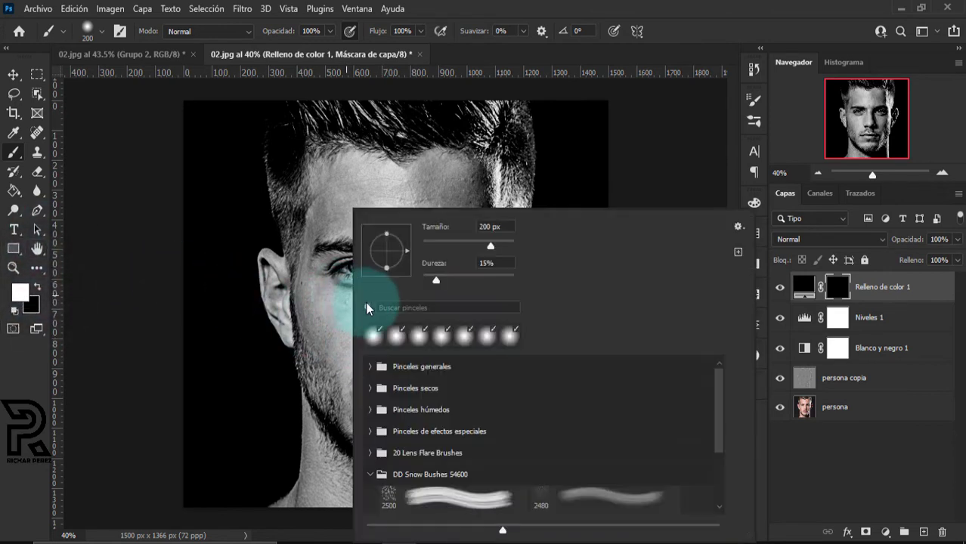
click(367, 369)
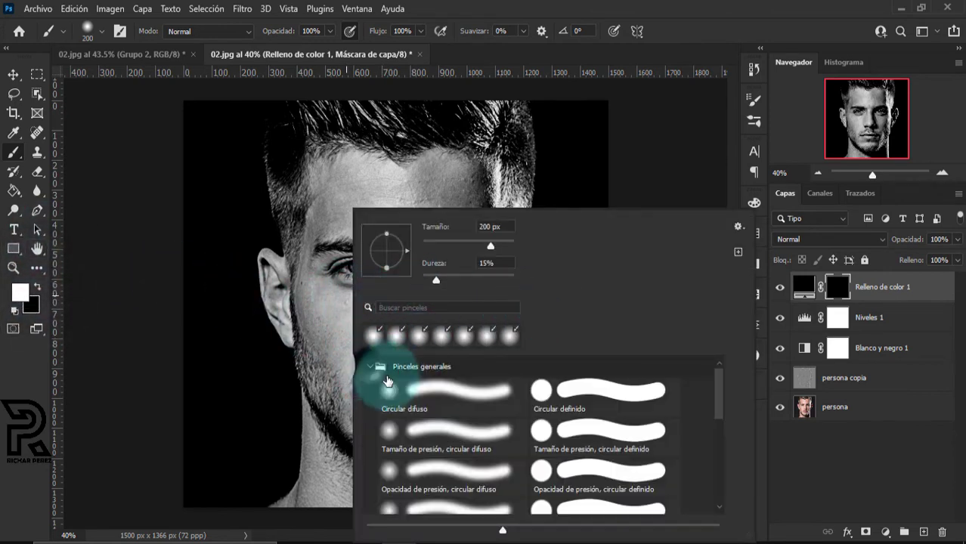
click(389, 392)
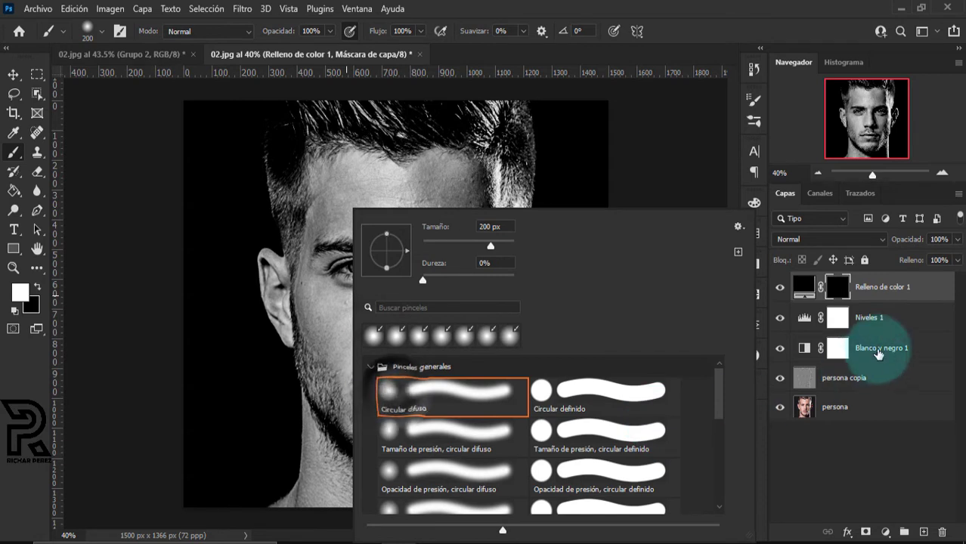
click(839, 287)
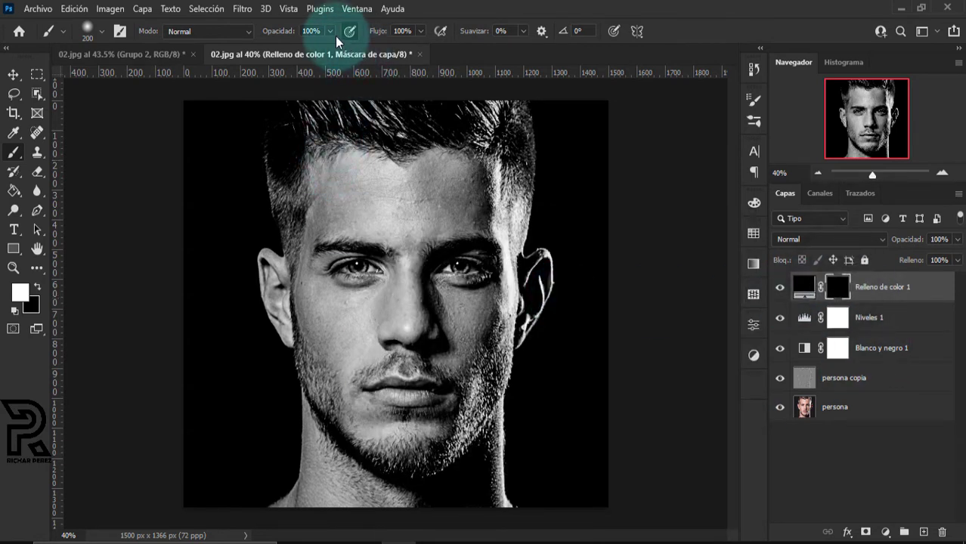
click(311, 31)
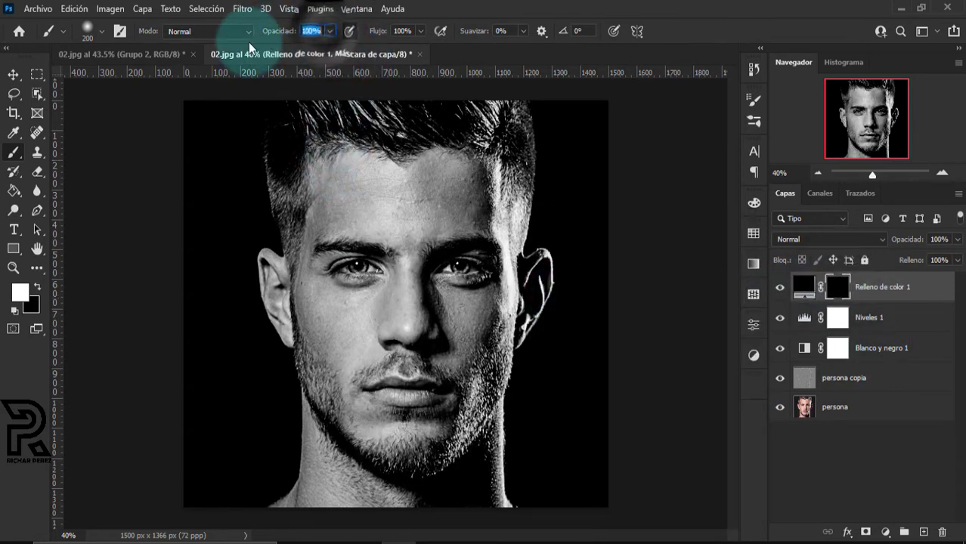
Set the brush opacity to 50% and undo the accidental layer grouping
text(50)
key(Return)
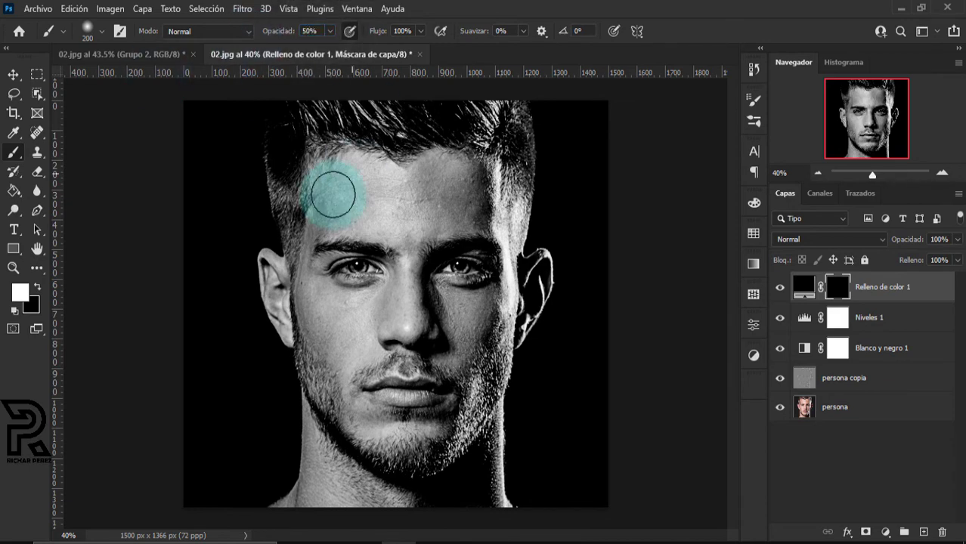
right_click(332, 194)
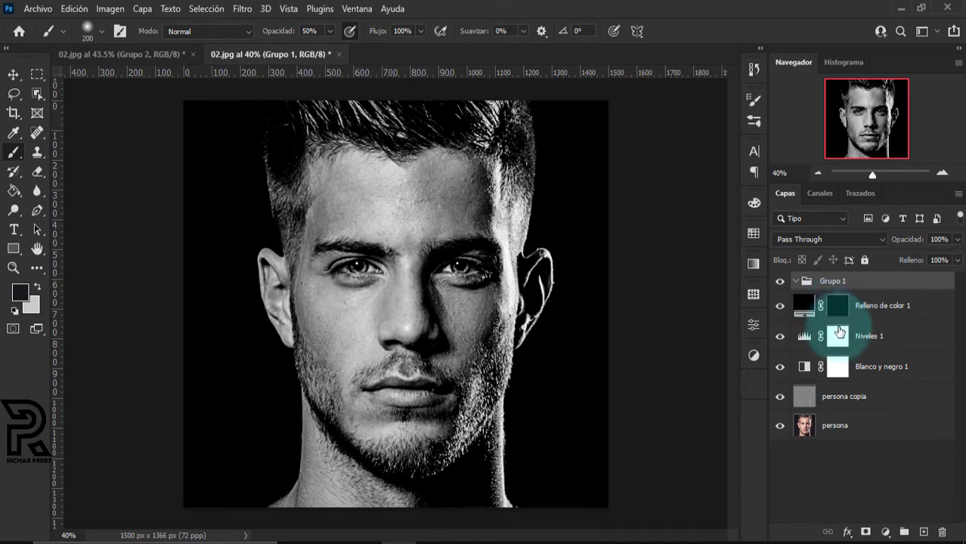
key(ctrl+shift+g)
With a ~465 px brush, paint white on the fill mask around the neck and hair edges
key(ctrl+i)
key(x)
mouse_move(549, 269)
mouse_down()
mouse_move(544, 257)
mouse_move(595, 264)
mouse_up()
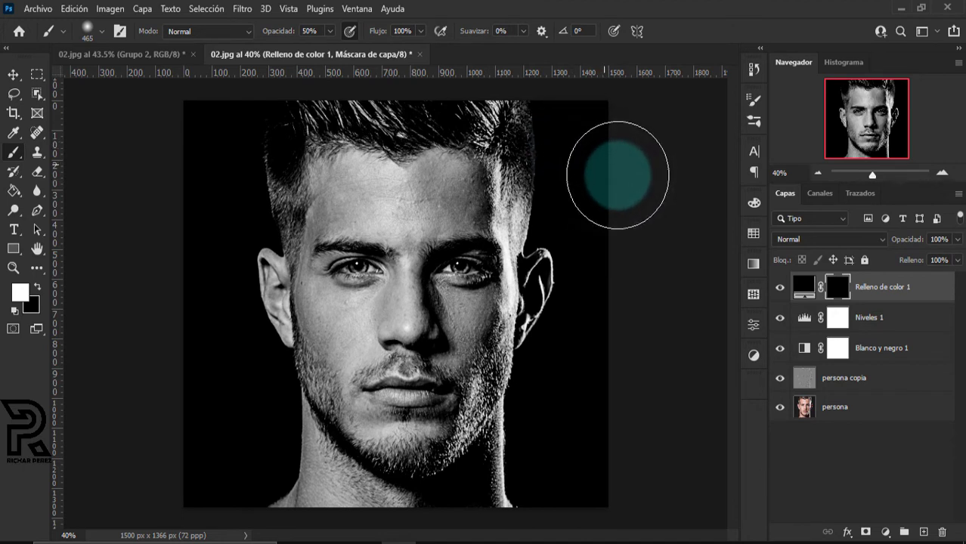
mouse_move(576, 453)
mouse_down()
mouse_move(556, 470)
mouse_move(270, 491)
mouse_up()
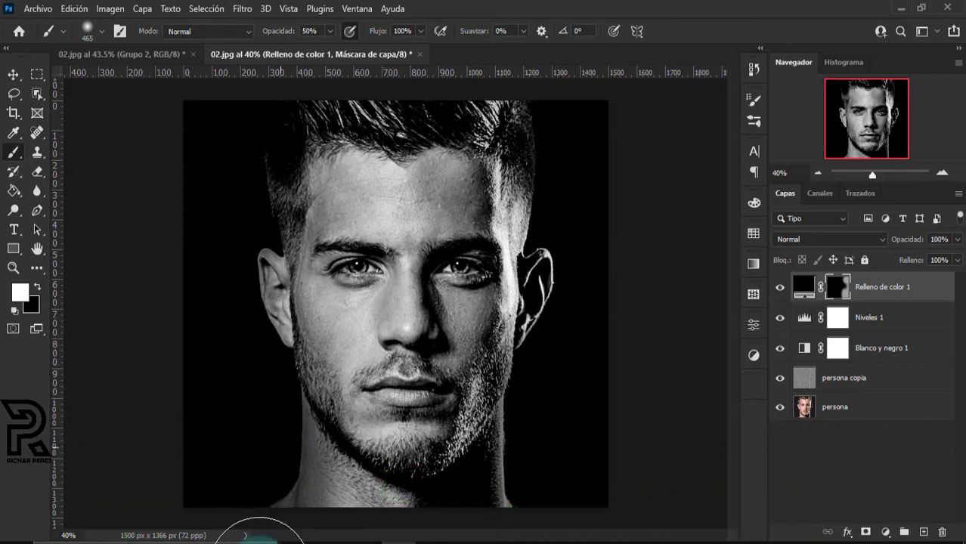
drag(260, 541, 308, 160)
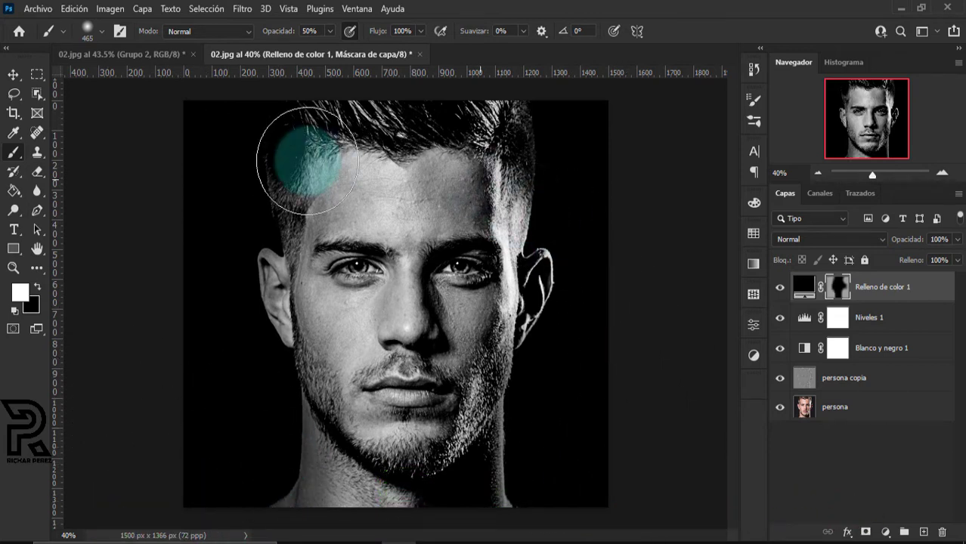
Lower the brush opacity to 10%
click(265, 32)
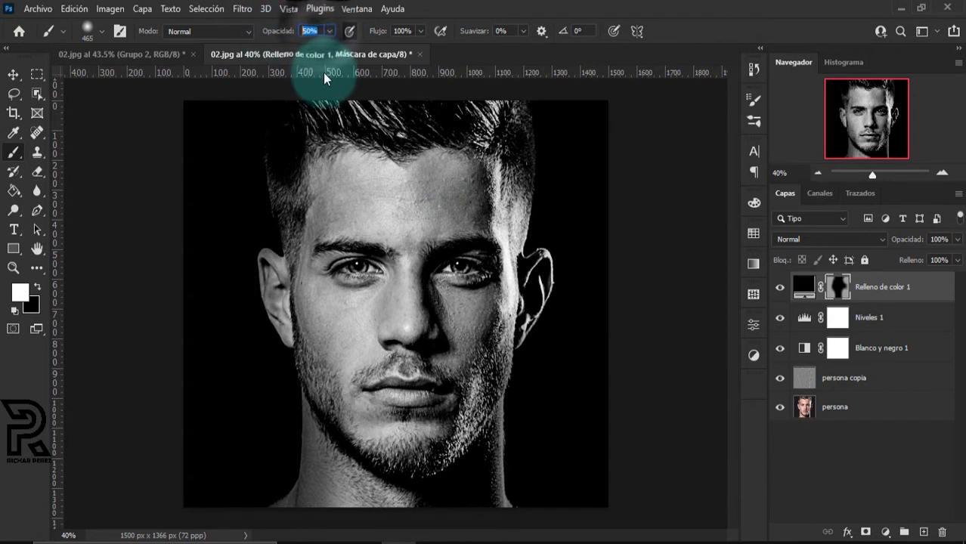
text(1)
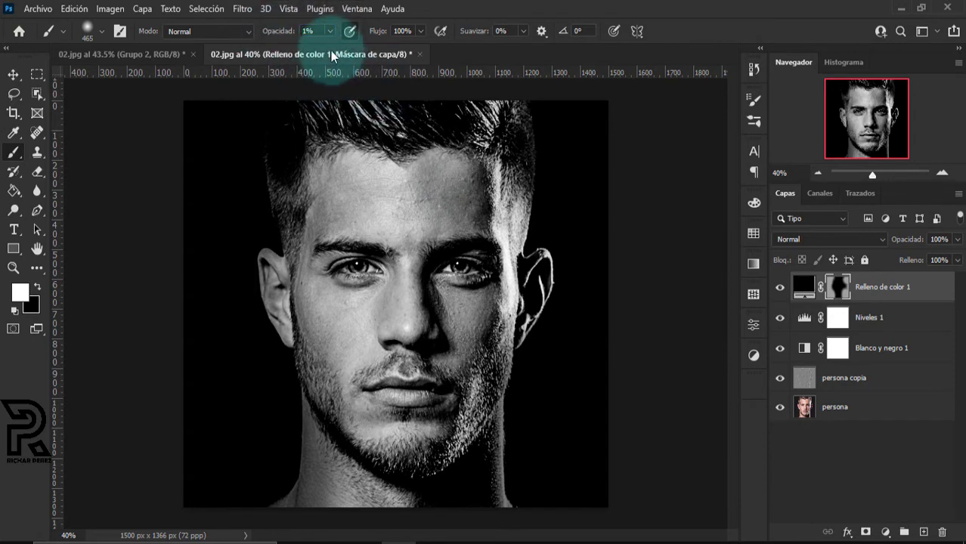
click(277, 29)
text(10)
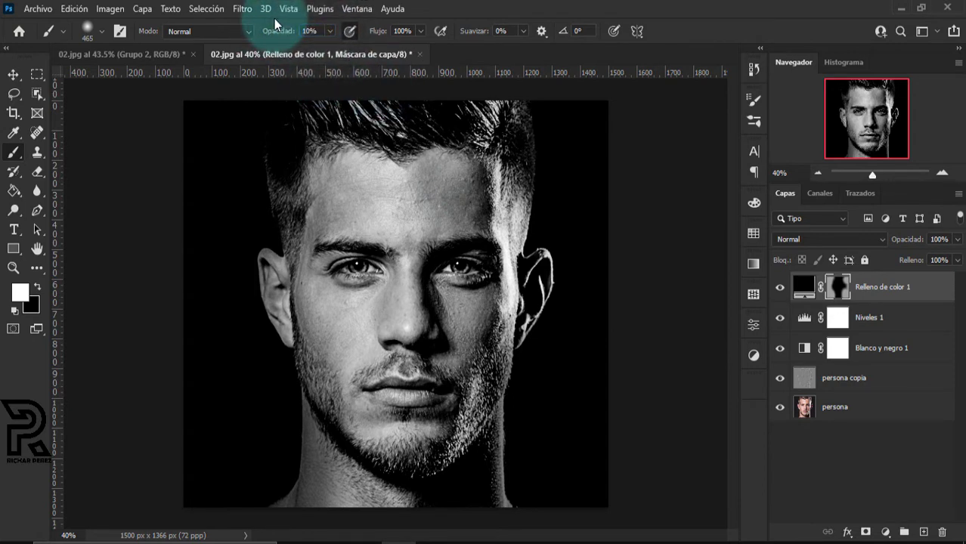
With a smaller soft brush, paint 10% strokes over the face's right side, cheek, chin and nose
scroll(461, 265, up, 2)
drag(539, 183, 563, 196)
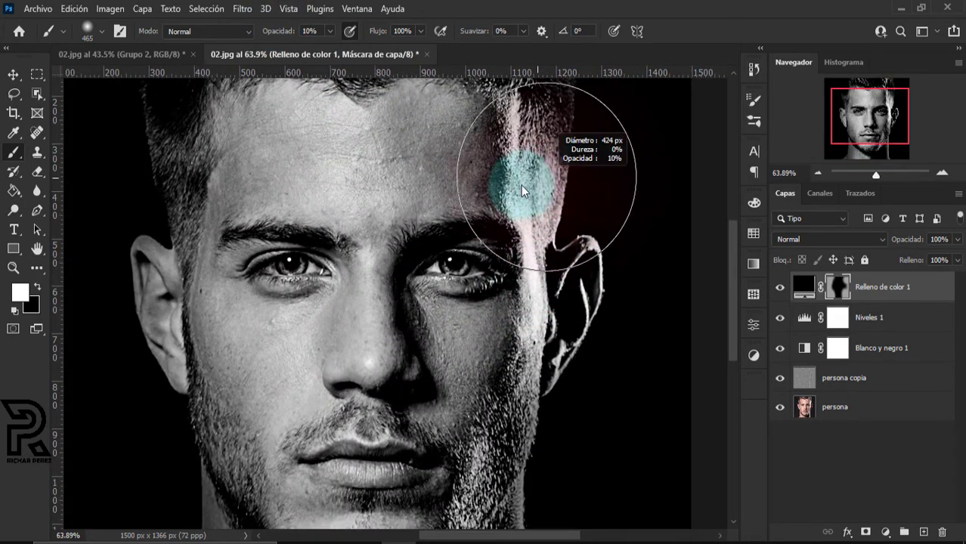
scroll(560, 181, up, 2)
scroll(578, 172, up, 1)
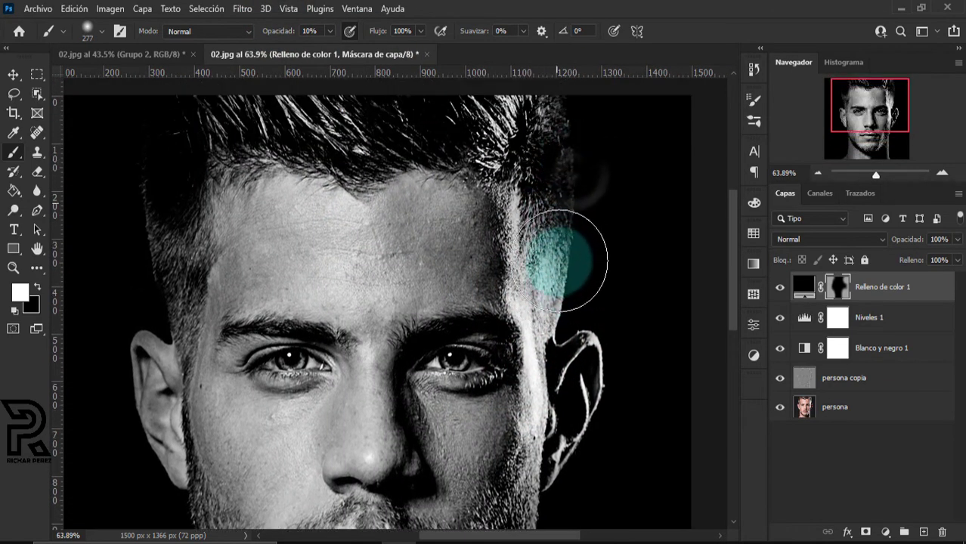
scroll(559, 249, down, 2)
scroll(529, 363, down, 2)
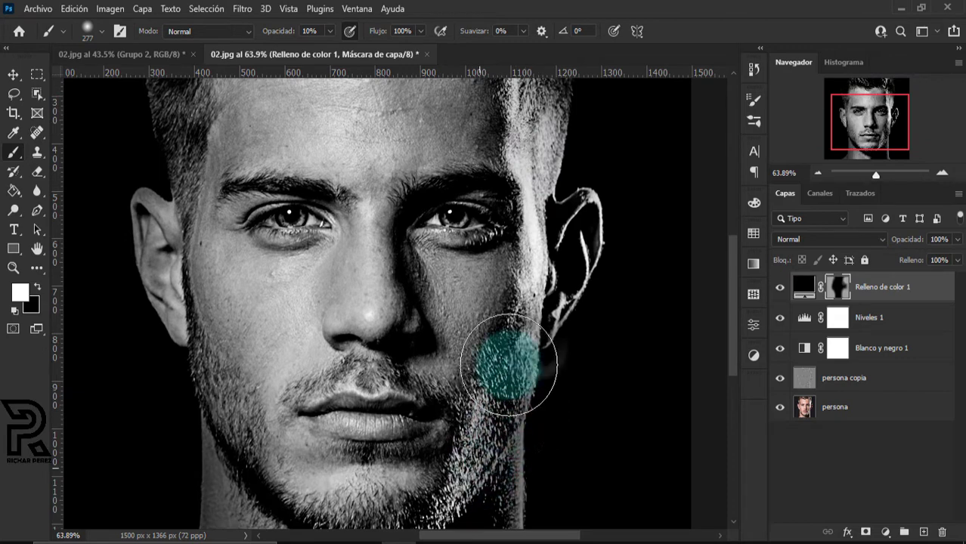
scroll(521, 400, down, 3)
scroll(532, 390, down, 2)
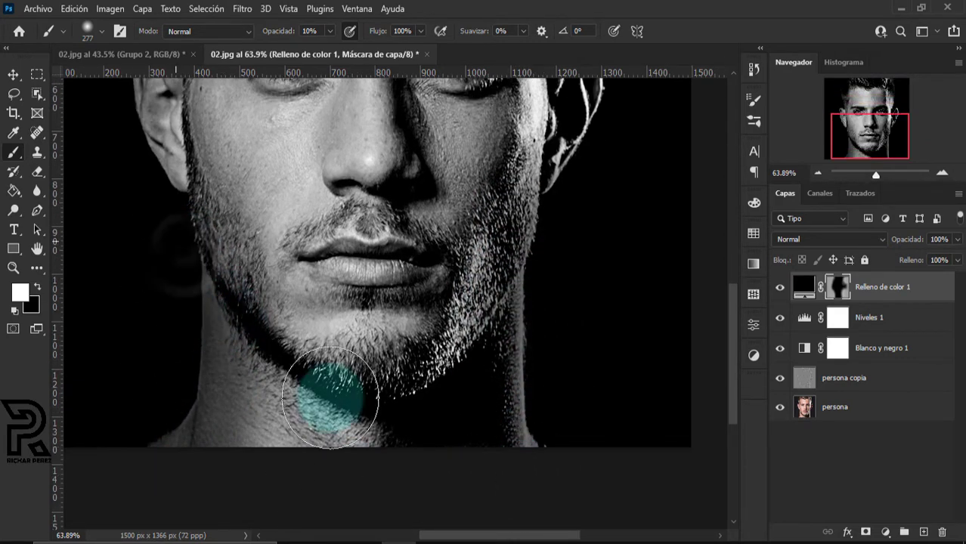
scroll(446, 325, up, 2)
scroll(408, 284, up, 1)
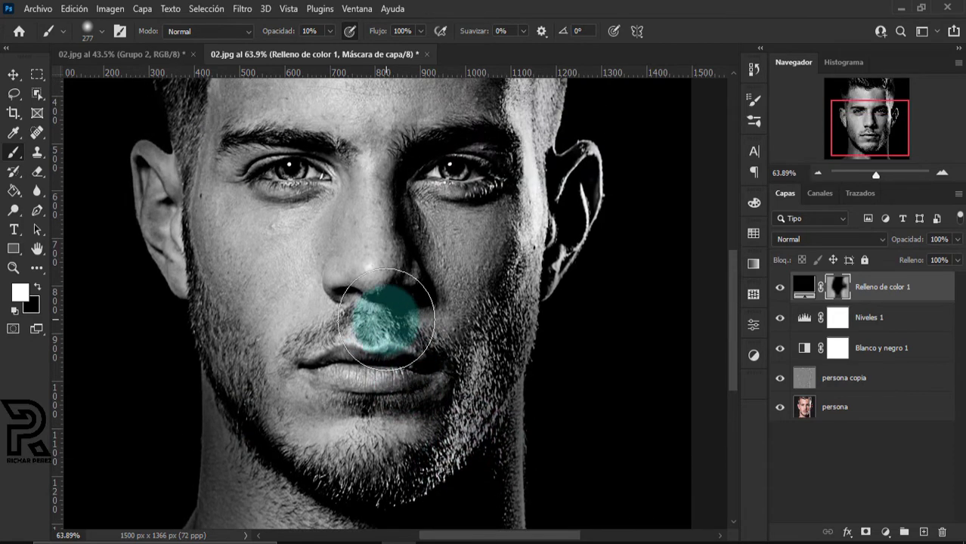
scroll(362, 308, up, 3)
scroll(336, 249, up, 2)
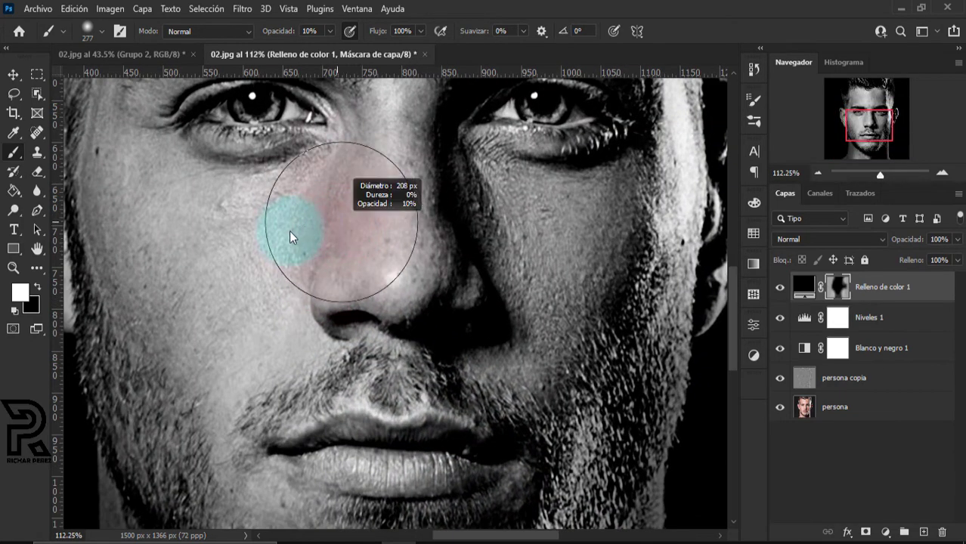
scroll(247, 185, up, 2)
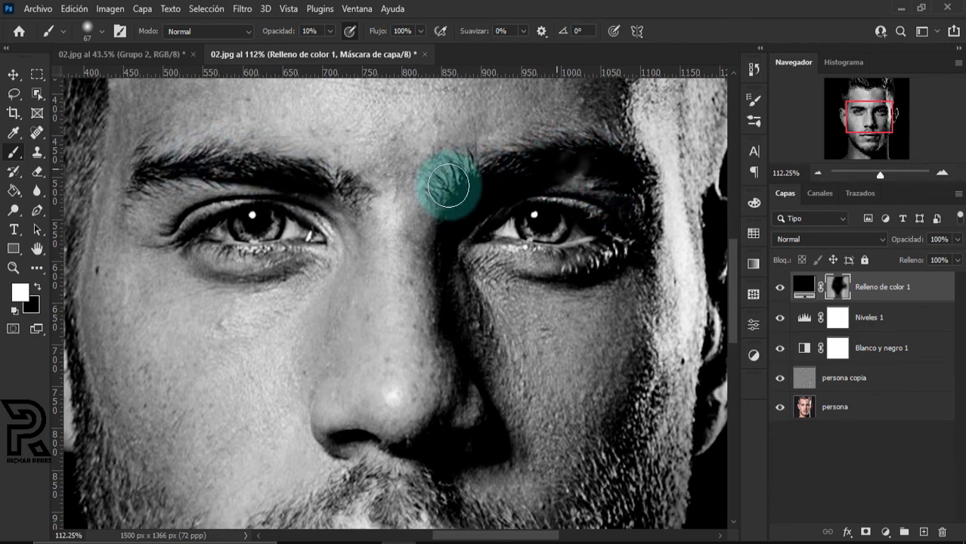
scroll(463, 372, down, 1)
scroll(463, 372, down, 1)
scroll(281, 378, down, 2)
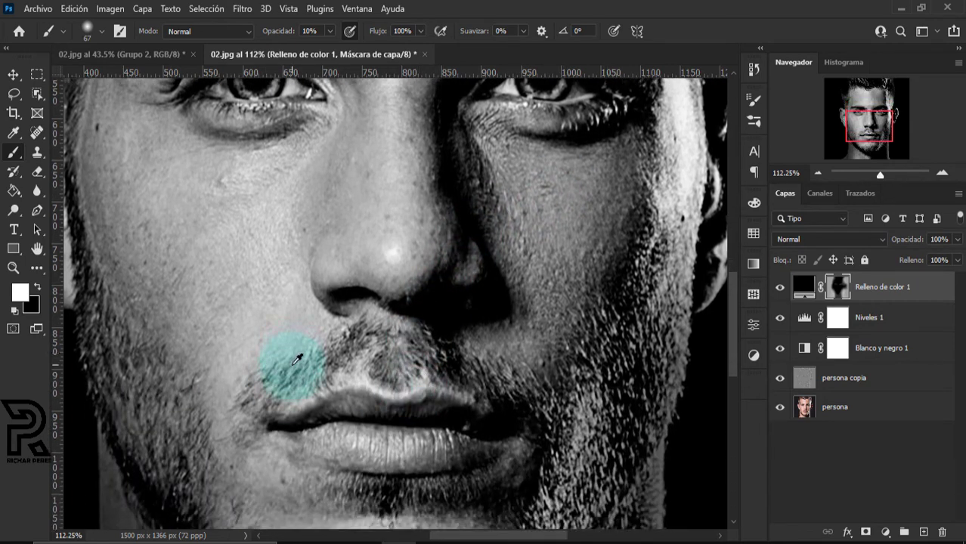
scroll(259, 367, down, 3)
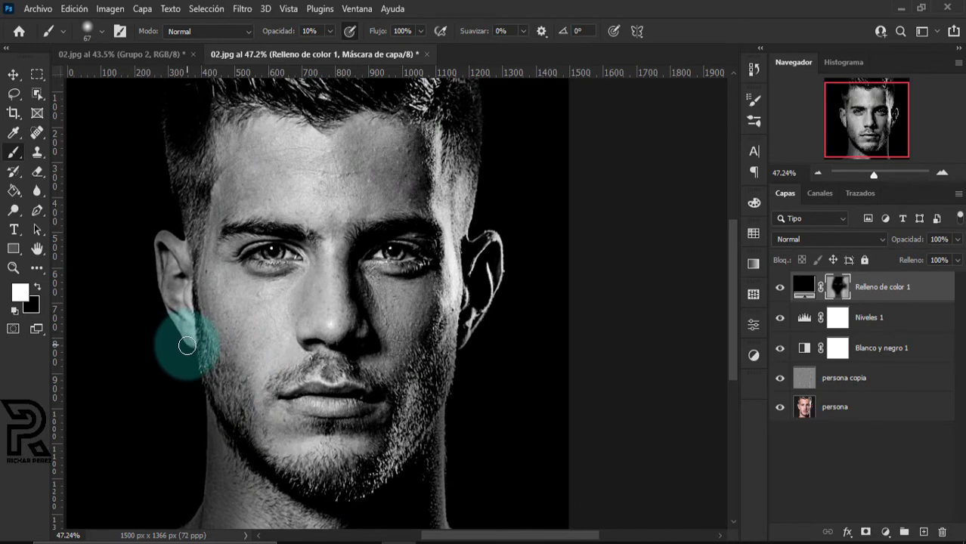
Toggle the Relleno de color 1 layer off and on to compare the shading
click(780, 288)
click(781, 288)
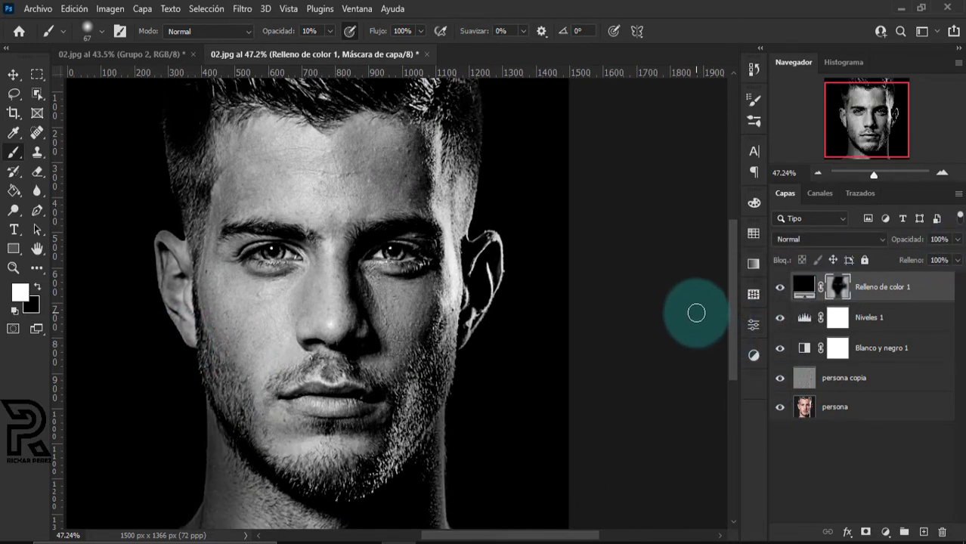
scroll(501, 376, down, 2)
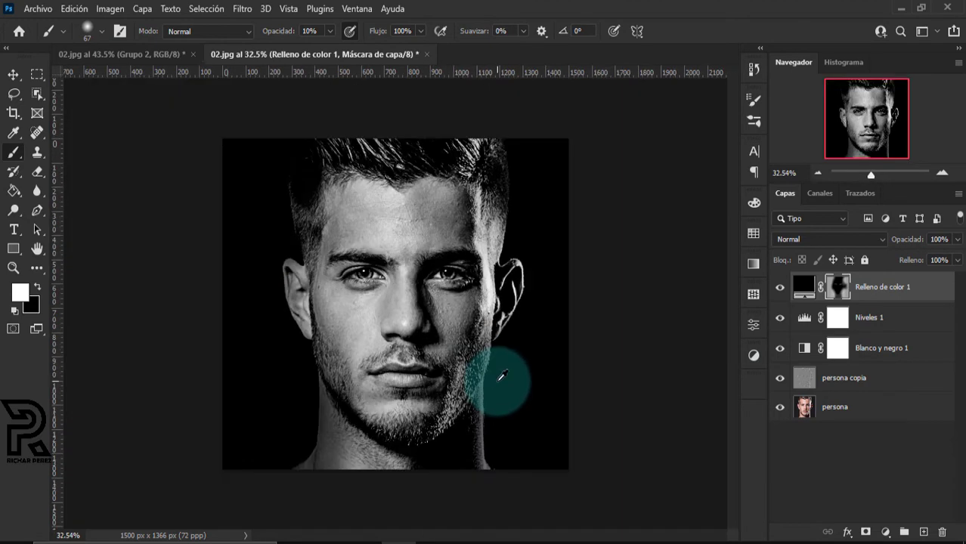
scroll(503, 376, up, 2)
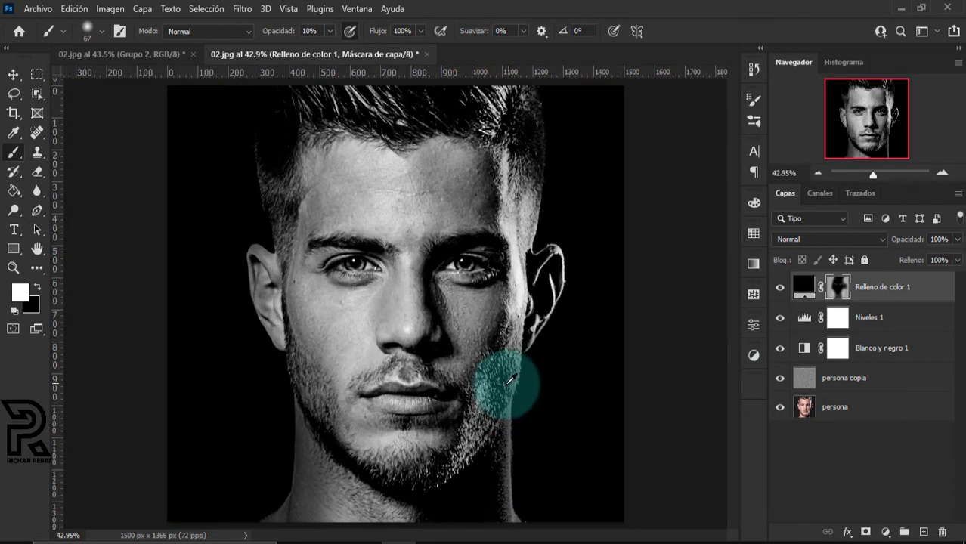
scroll(499, 383, up, 1)
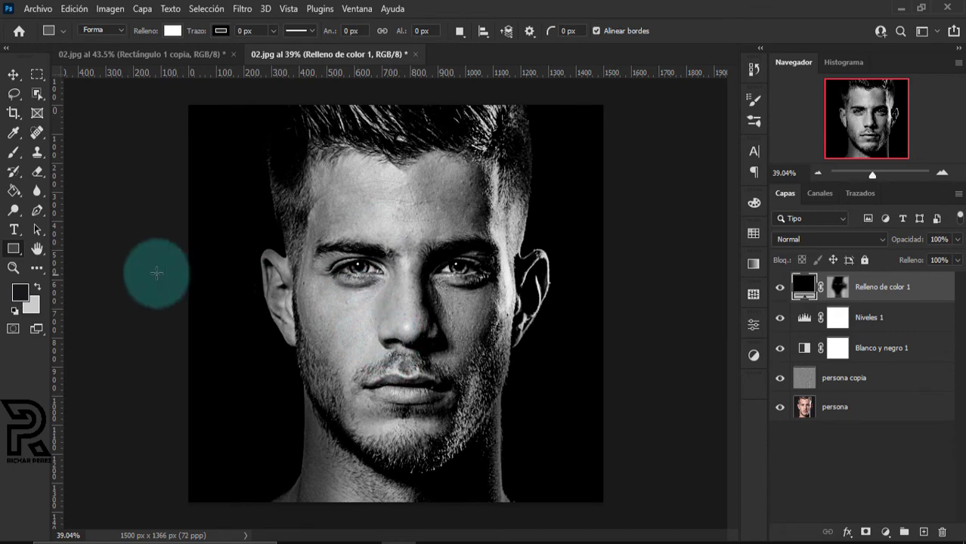
Draw a white rectangle from forehead to chin and size it to 250 × 1200 px
right_click(13, 249)
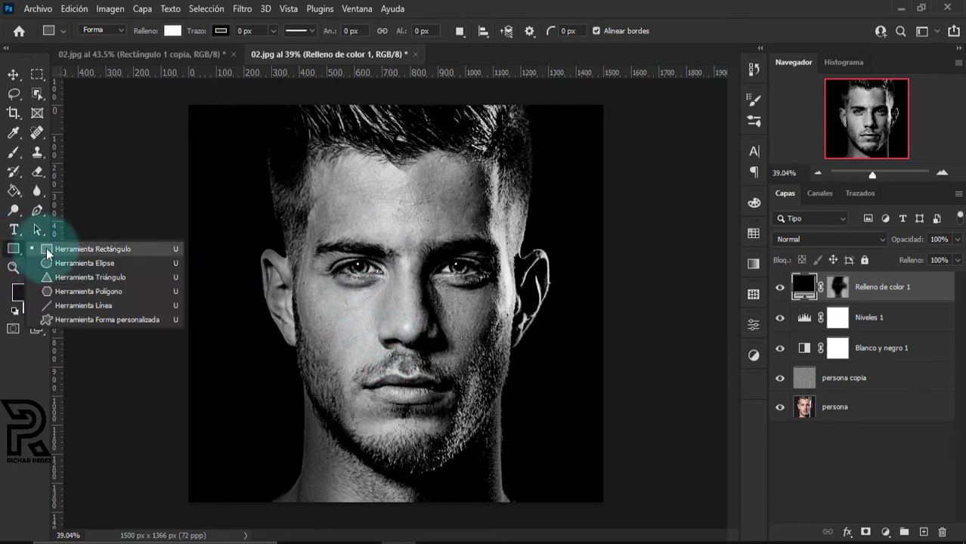
click(47, 250)
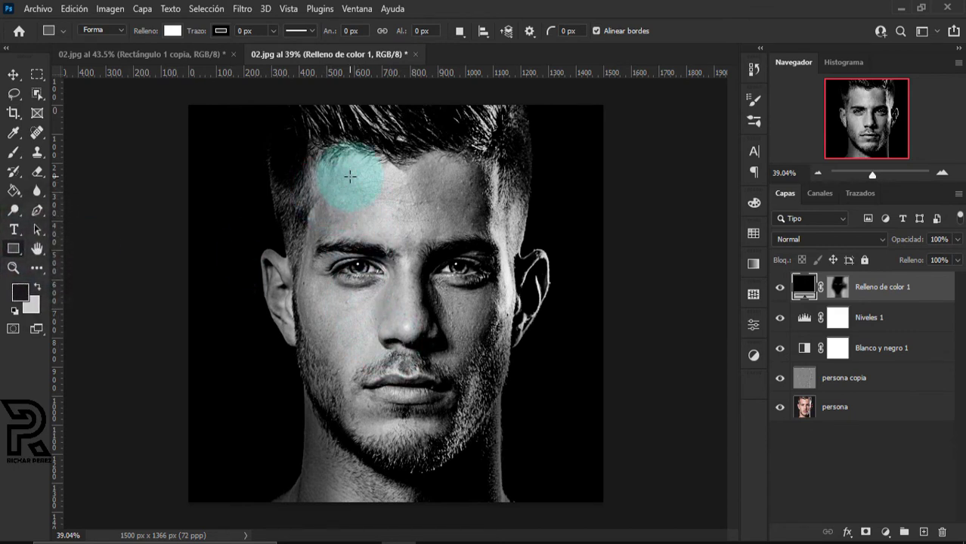
drag(350, 176, 418, 444)
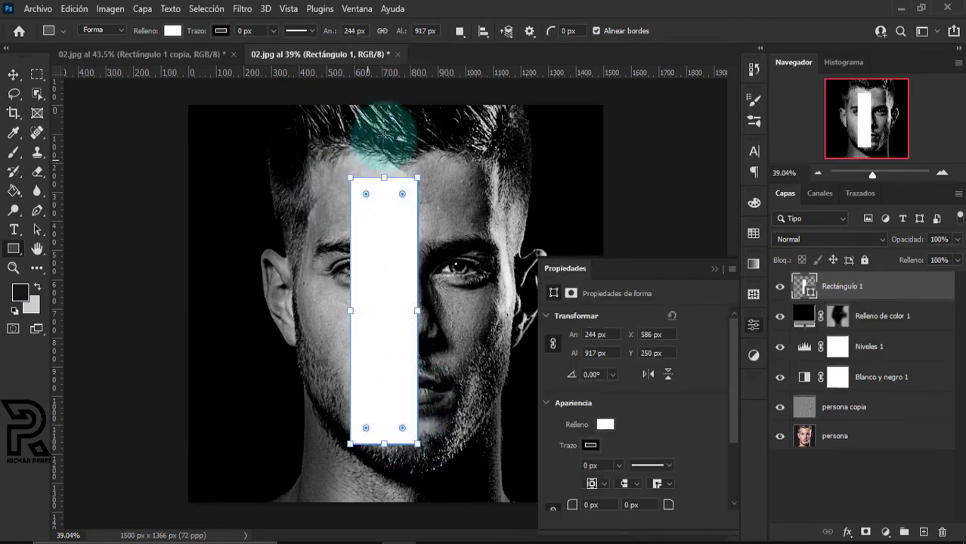
click(363, 31)
text(250)
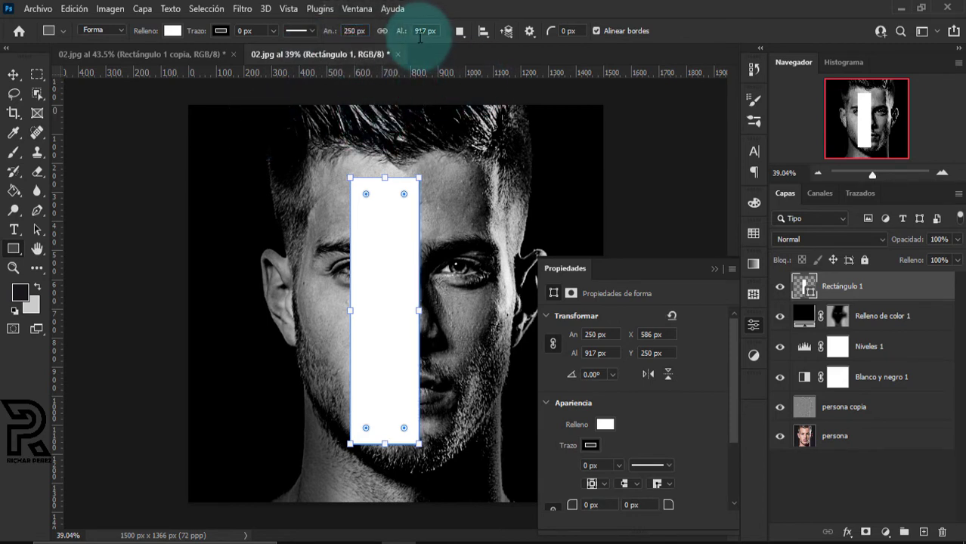
click(416, 31)
text(1200)
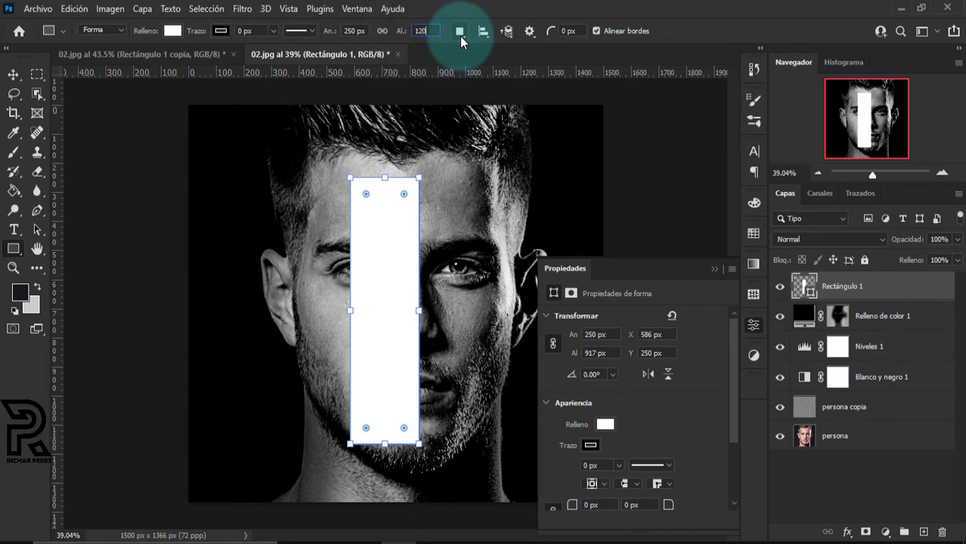
key(Return)
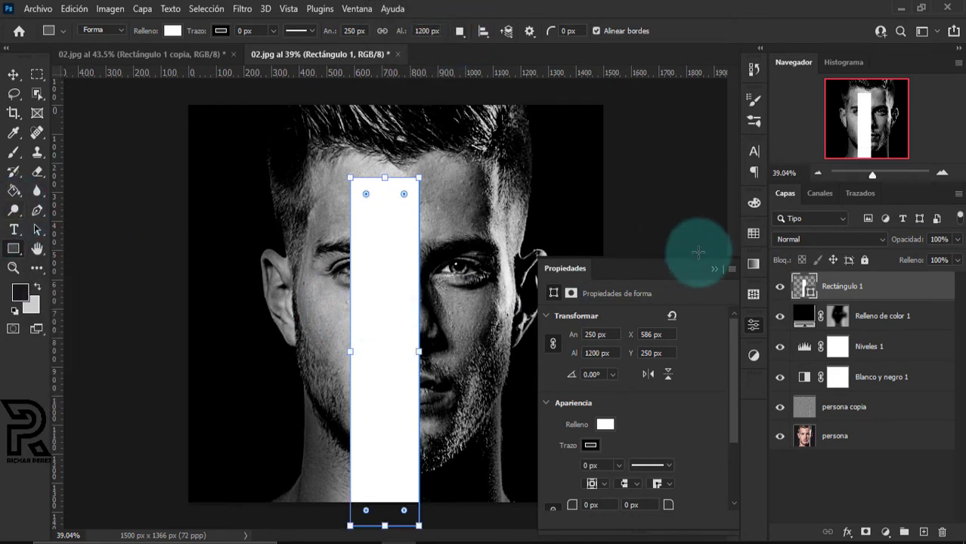
click(714, 270)
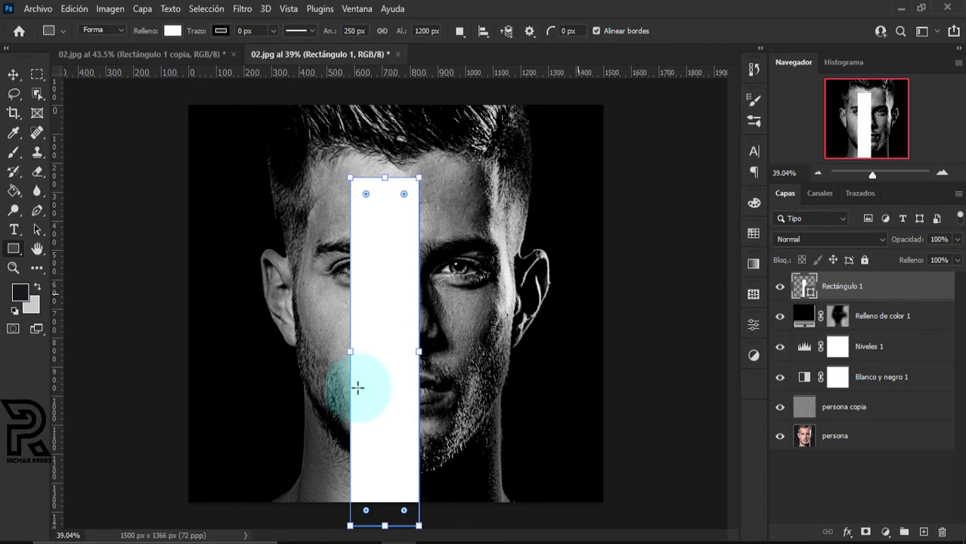
click(13, 74)
Rotate the white stripe to -30° and move it up so it runs from the top edge across the right eye
drag(399, 311, 471, 240)
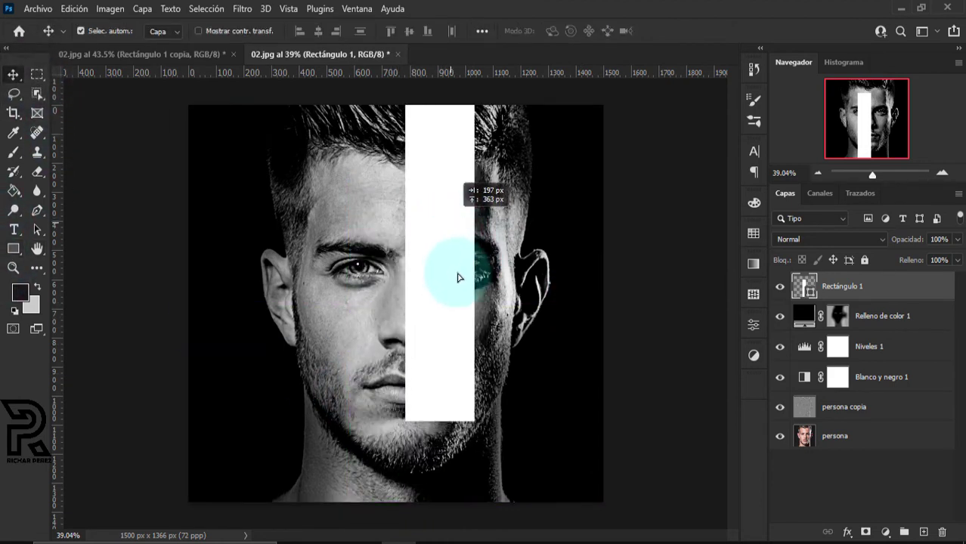
drag(472, 240, 452, 269)
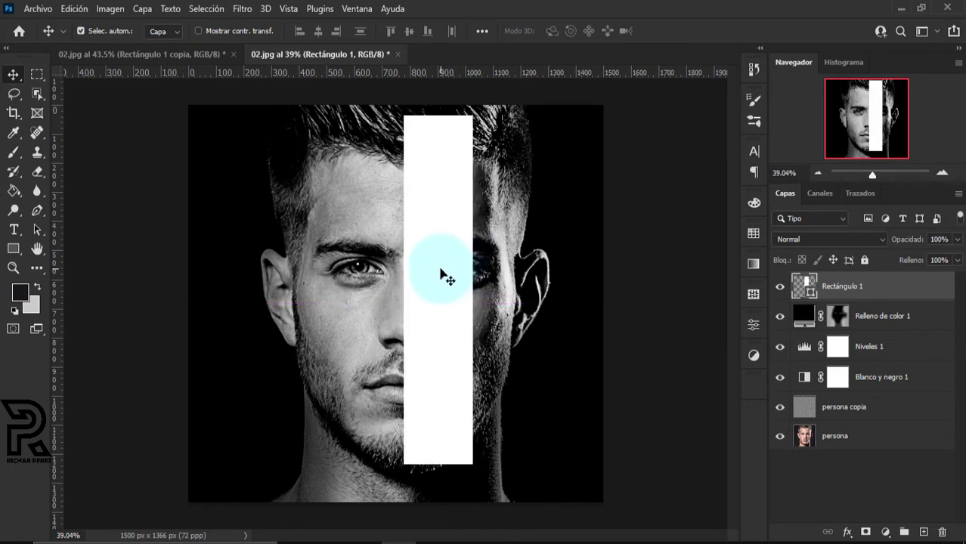
key(ctrl+t)
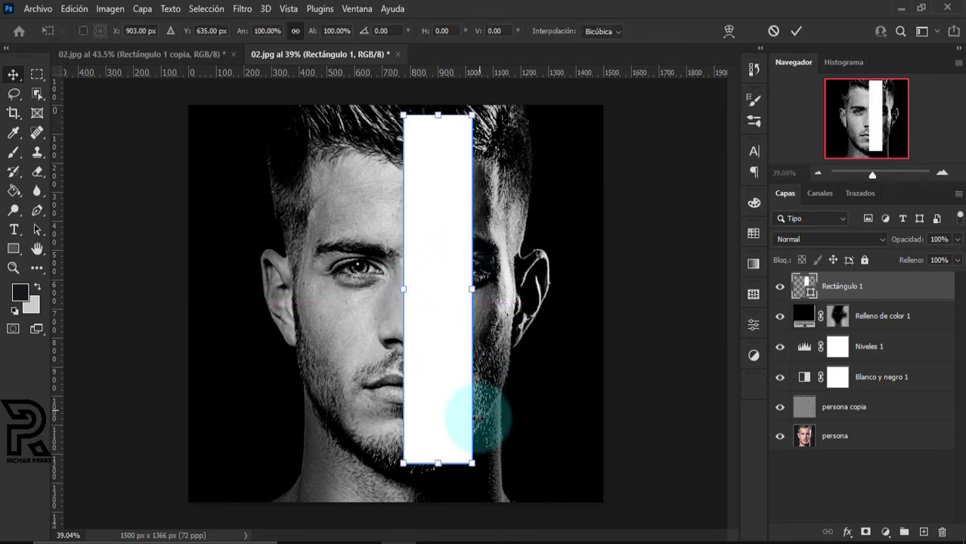
drag(504, 473, 569, 418)
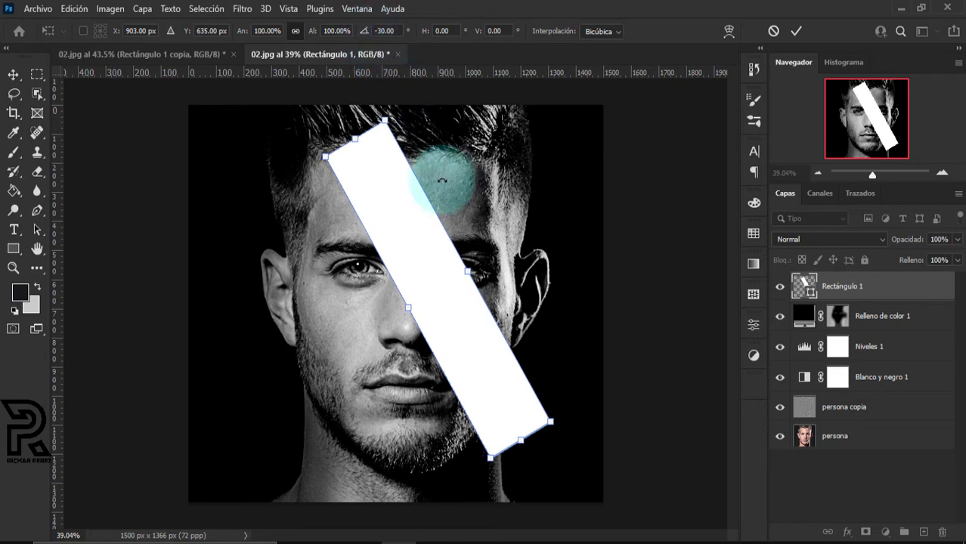
mouse_move(424, 260)
mouse_down()
mouse_move(409, 134)
mouse_move(405, 149)
mouse_move(397, 126)
mouse_up()
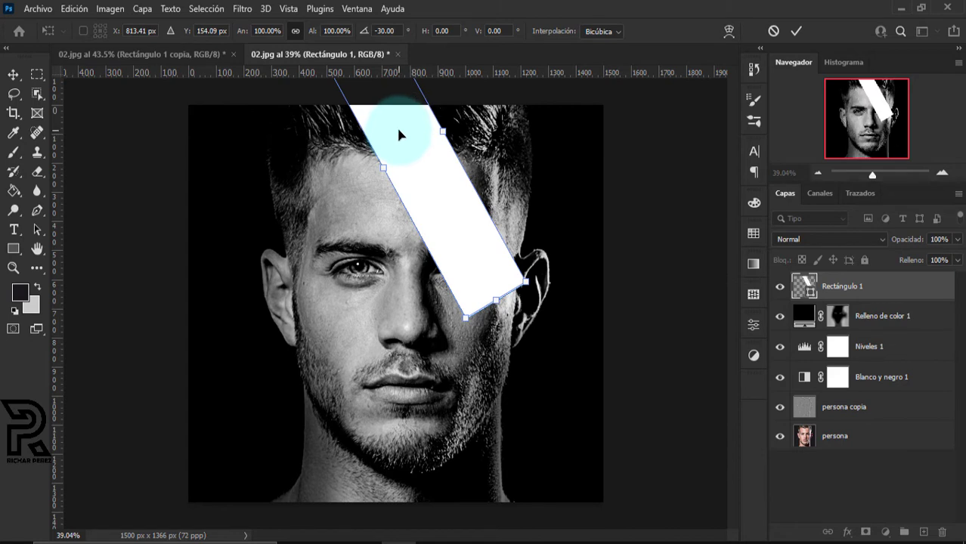
double_click(397, 131)
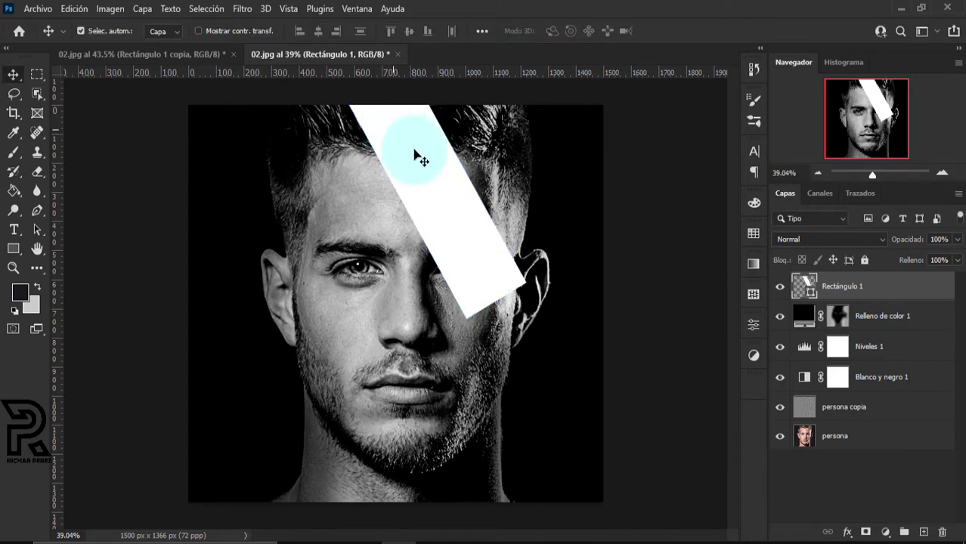
Duplicate the tilted white stripe and flip the copy vertically
alt+click(612, 259)
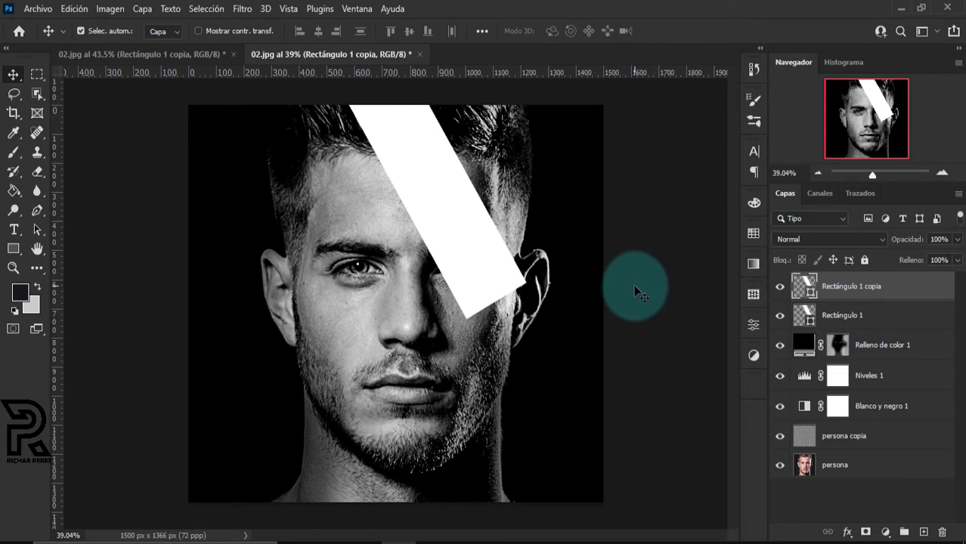
key(ctrl)
key(ctrl+t)
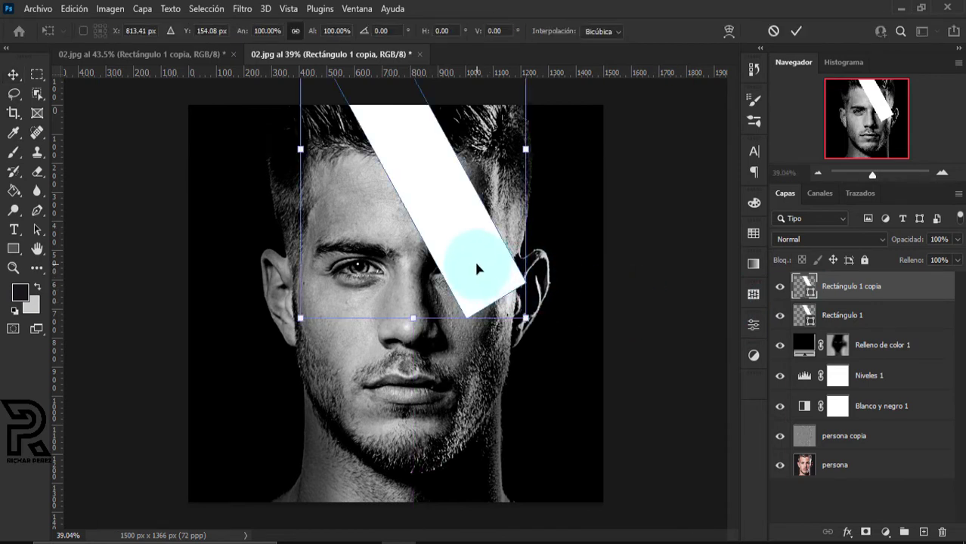
right_click(476, 264)
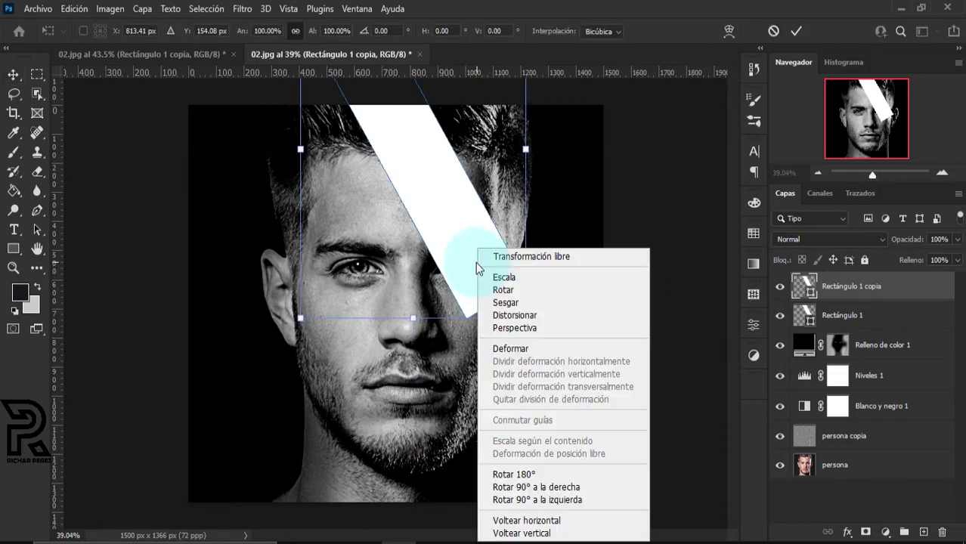
click(521, 536)
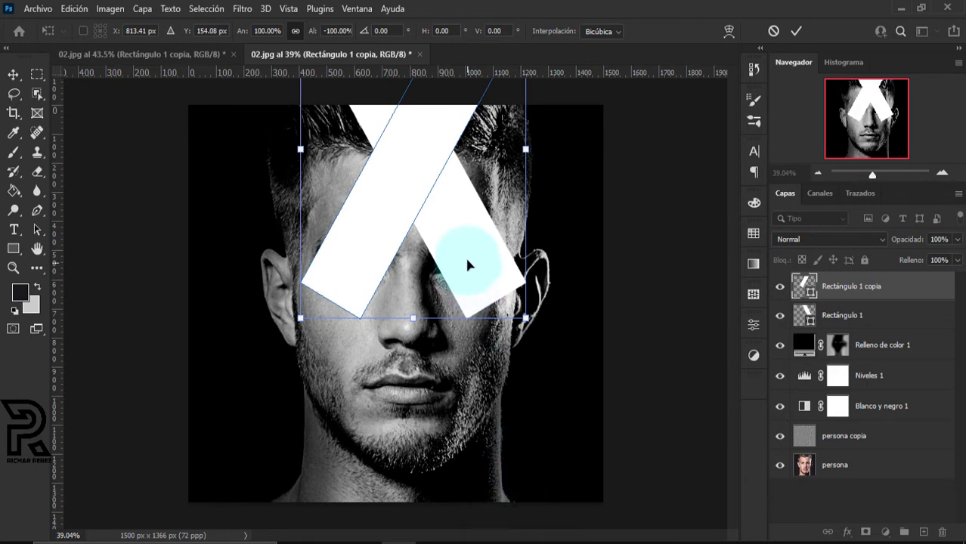
Move the flipped copy down to meet the original stripe, forming a chevron, and commit
drag(410, 201, 390, 440)
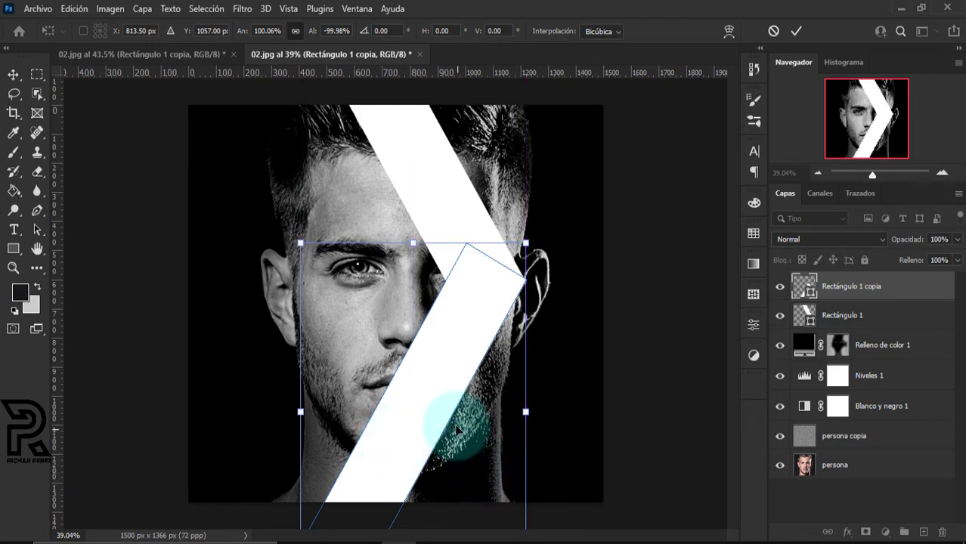
scroll(518, 328, up, 3)
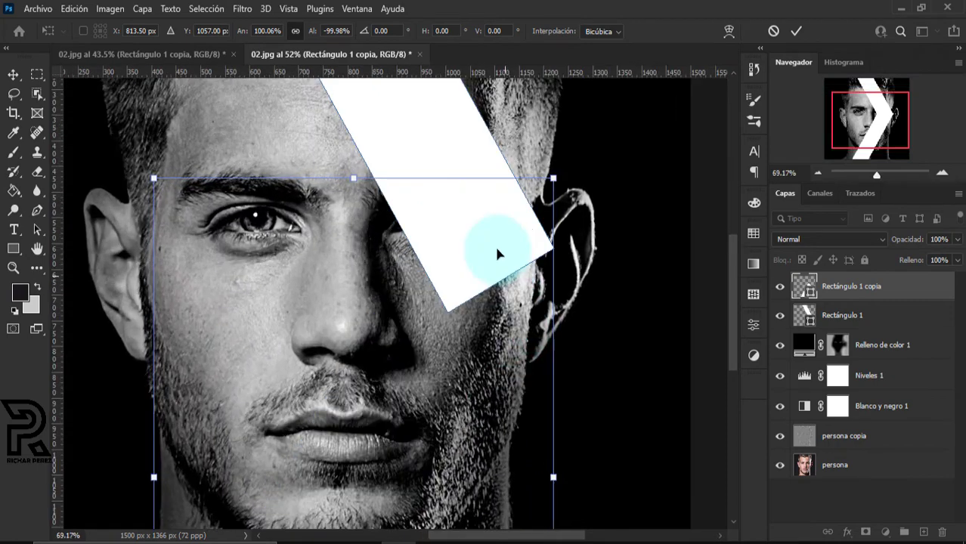
drag(484, 292, 485, 301)
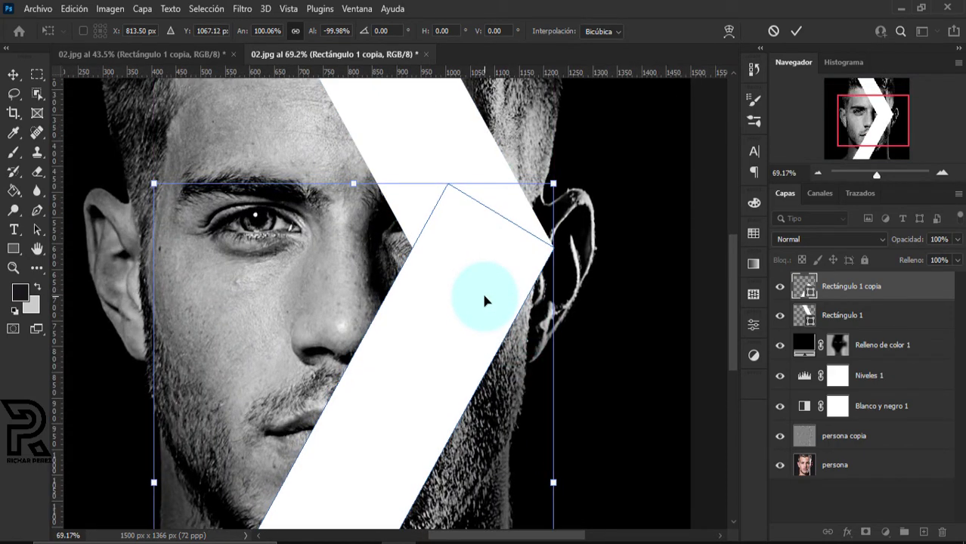
key(Return)
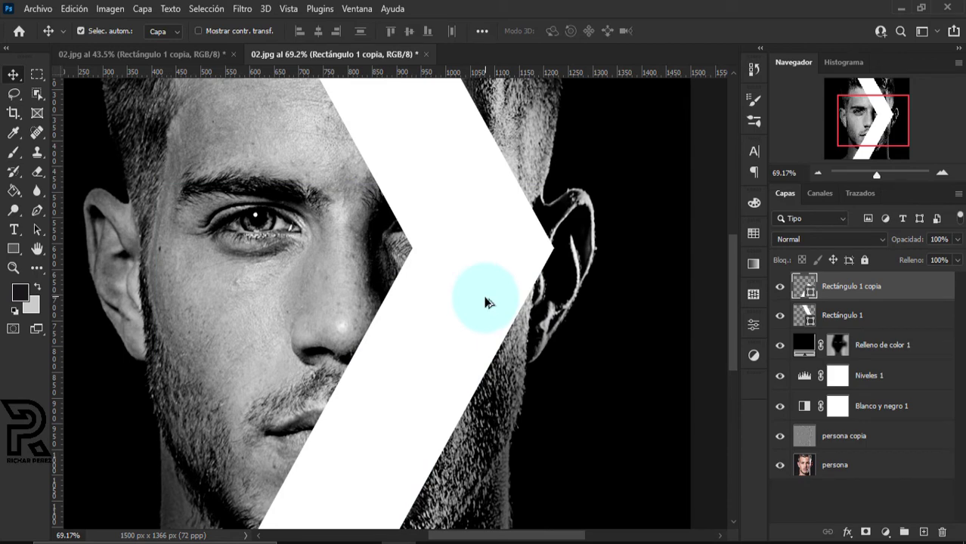
scroll(486, 302, down, 2)
scroll(488, 306, down, 2)
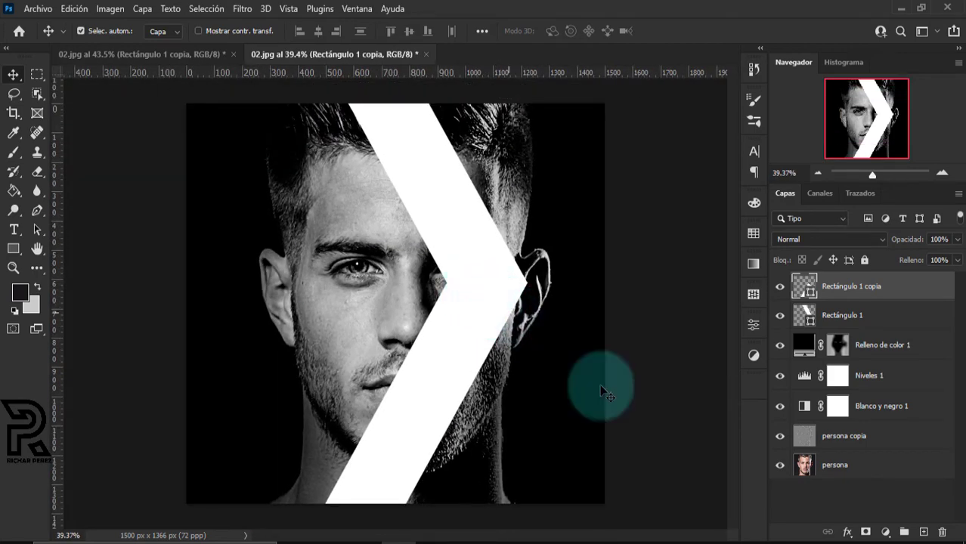
Merge Rectángulo 1 and Rectángulo 1 copia into one layer and shift the chevron slightly left
click(853, 323)
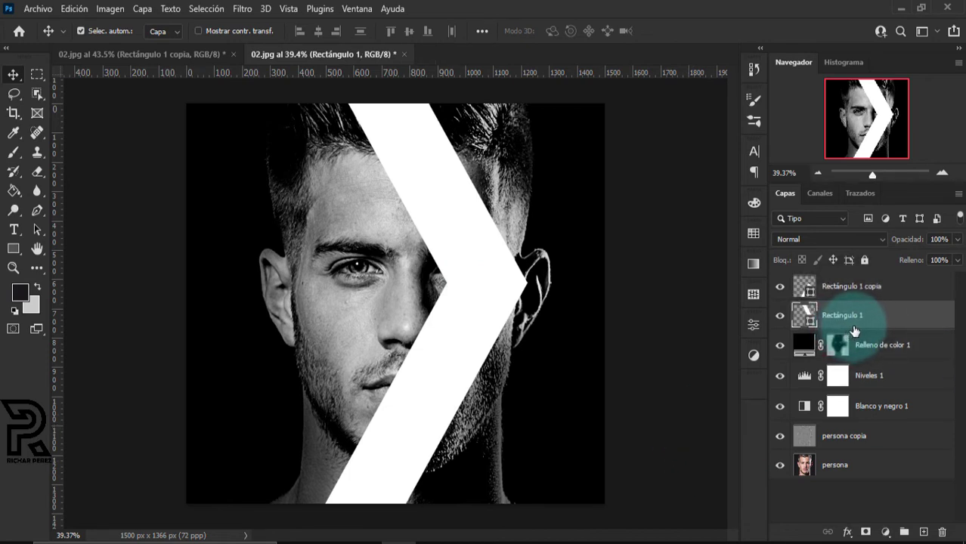
shift+click(853, 285)
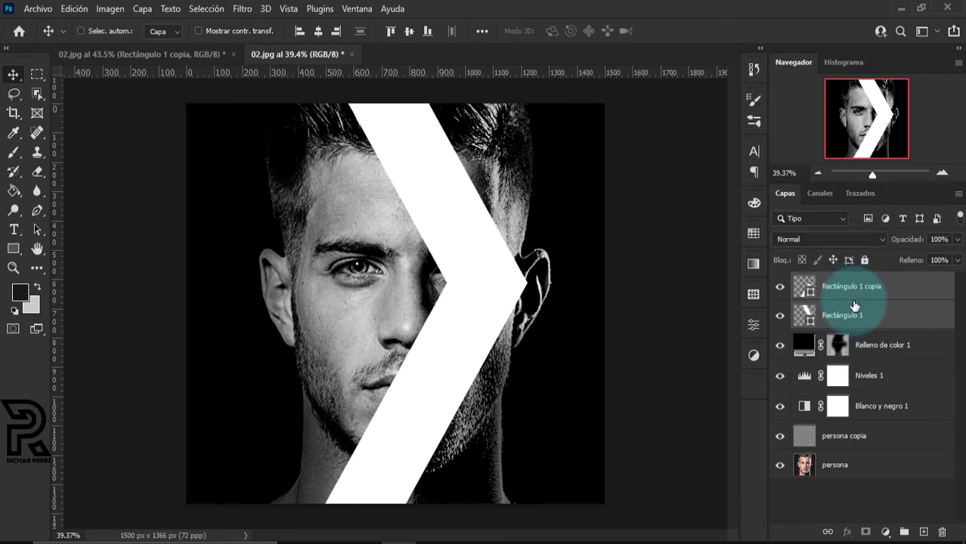
key(ctrl+e)
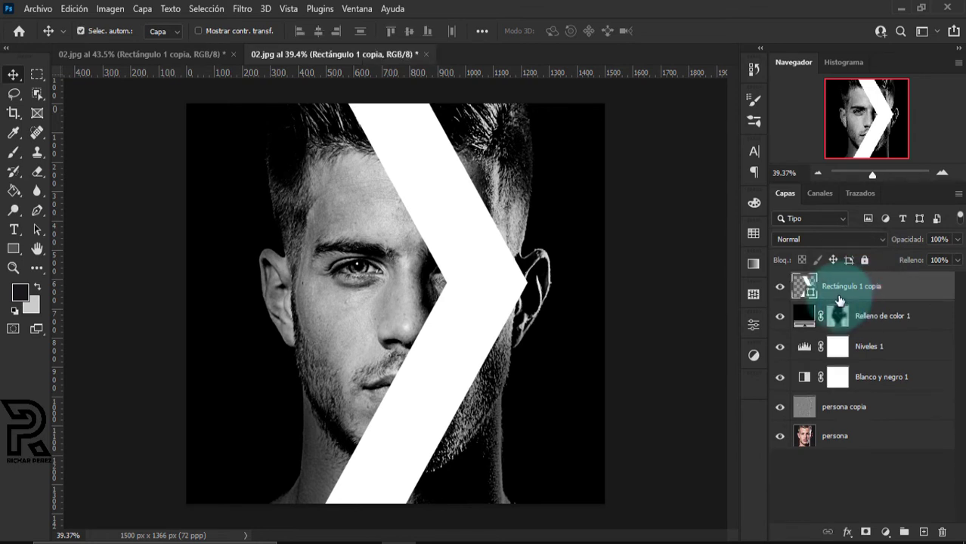
click(511, 281)
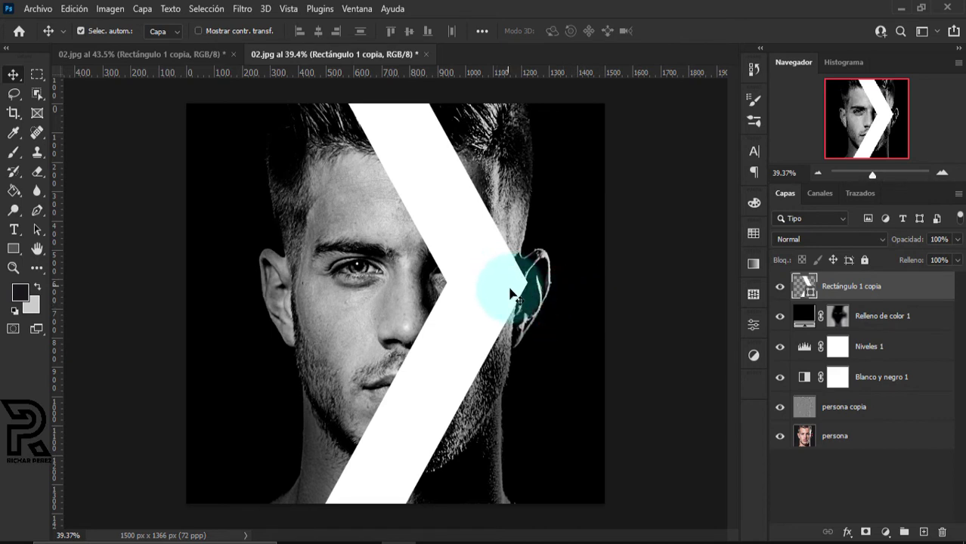
drag(510, 289, 493, 293)
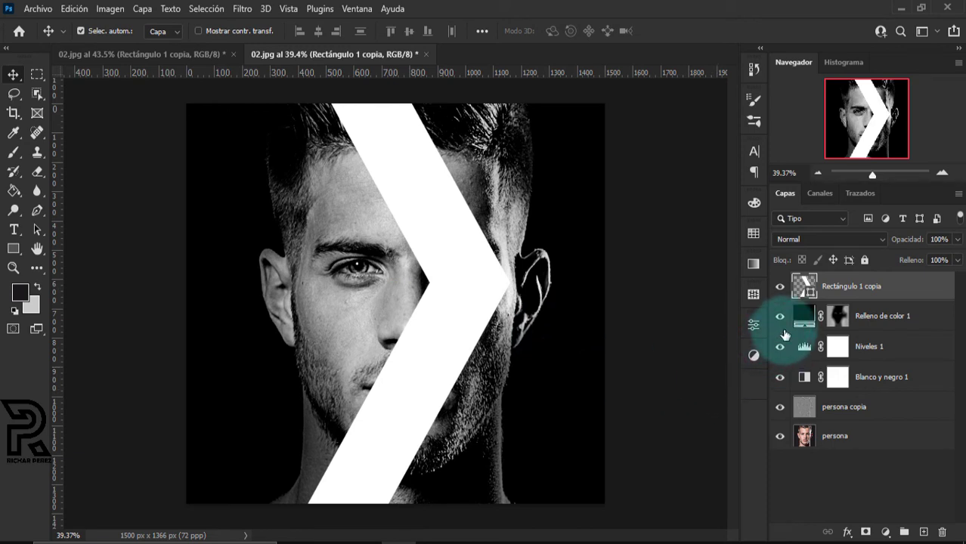
Hide the chevron layer and place king-3832148_1920 as an embedded image
click(779, 288)
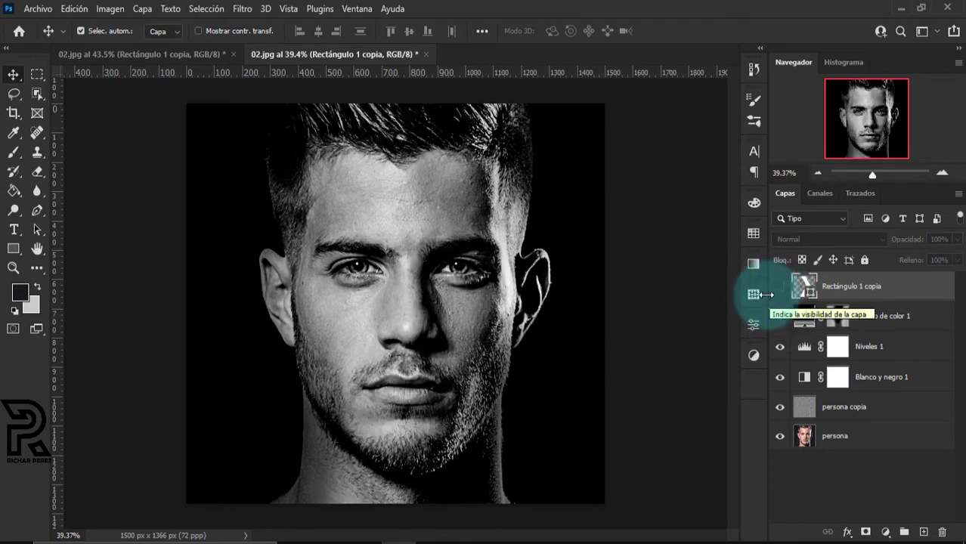
click(36, 9)
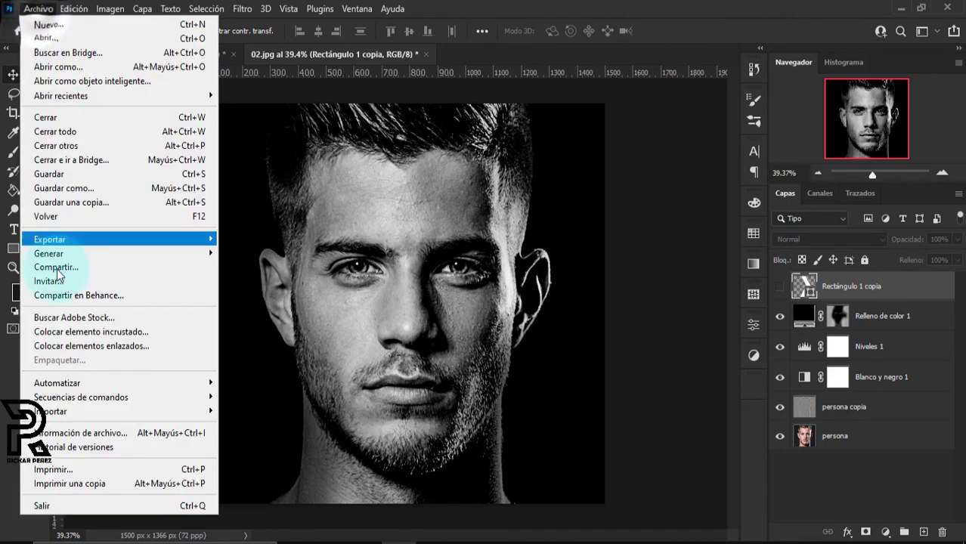
click(75, 332)
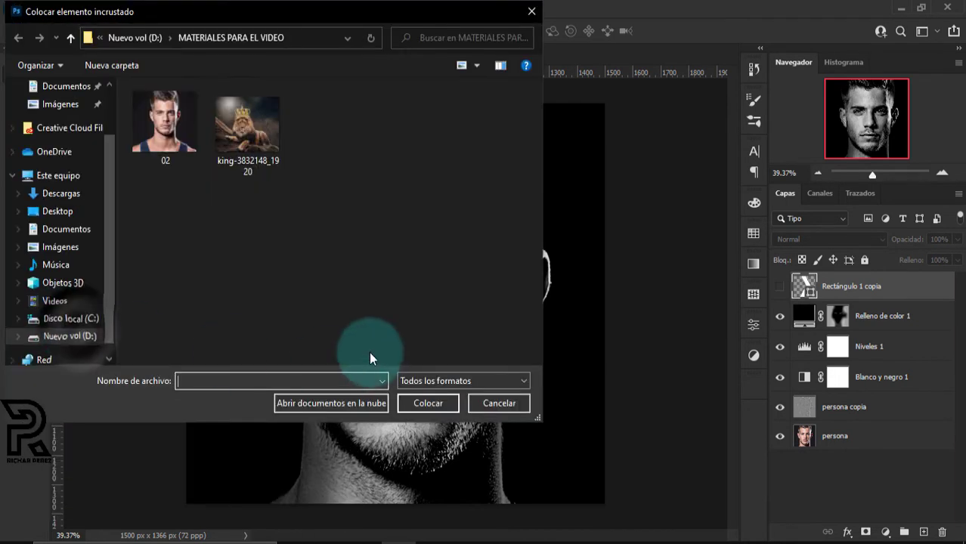
click(276, 156)
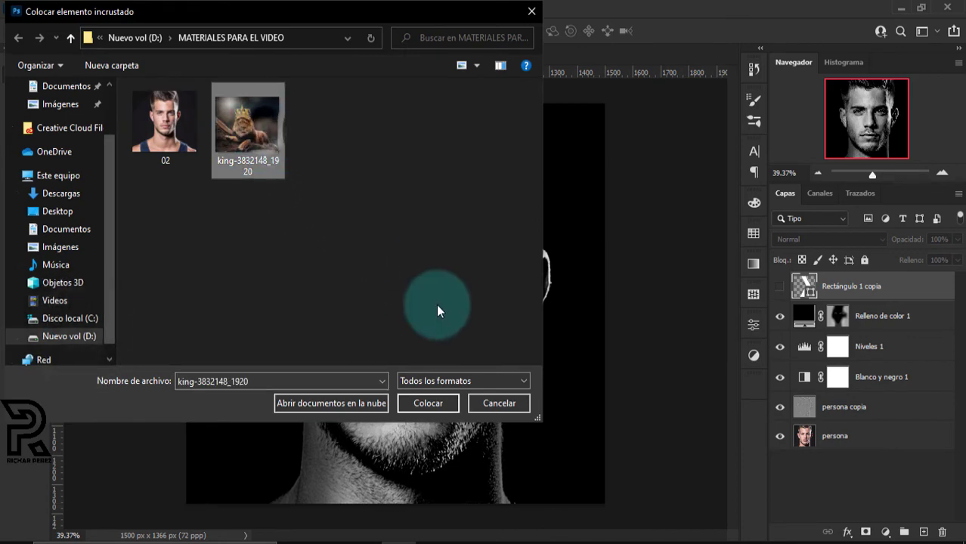
click(433, 406)
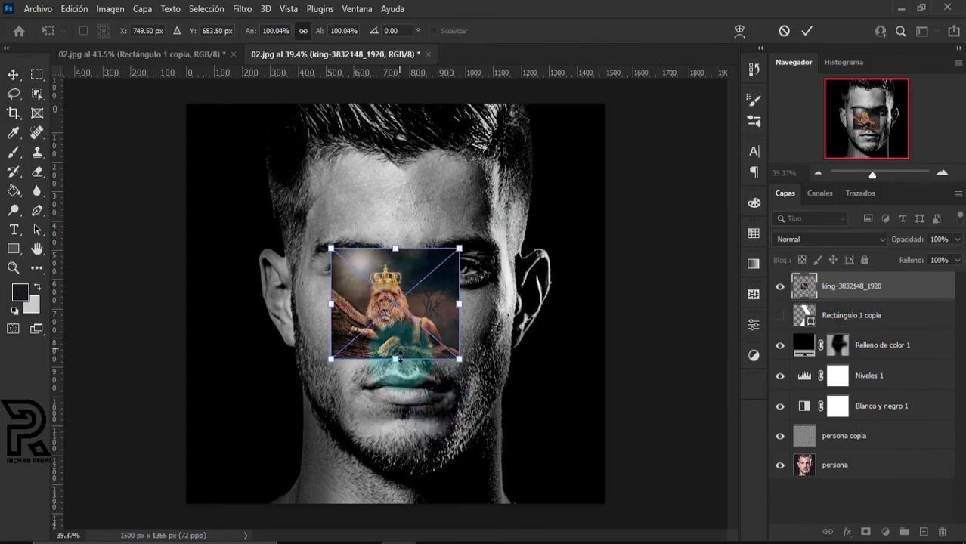
Enlarge the placed lion image and drop its layer opacity to 50%
drag(432, 487, 317, 475)
drag(400, 253, 406, 133)
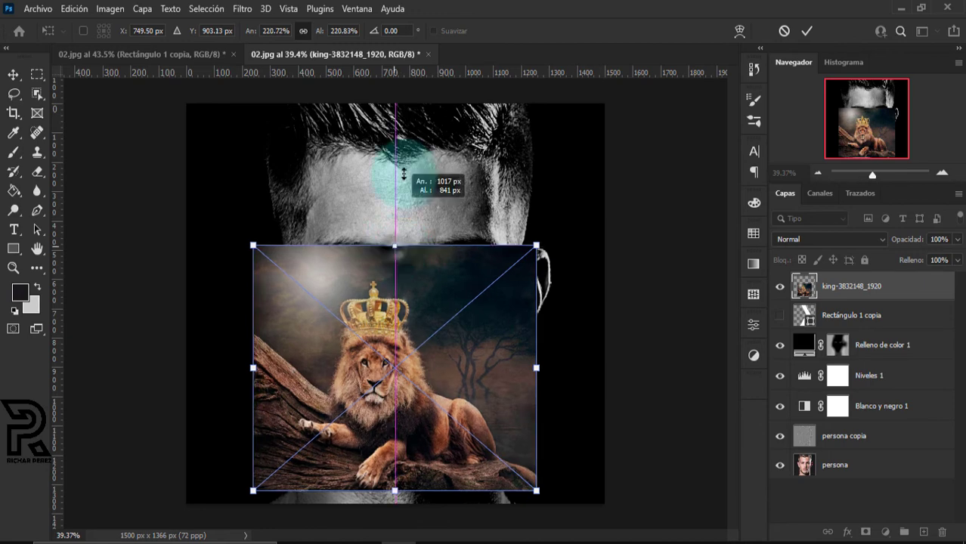
drag(440, 330, 481, 277)
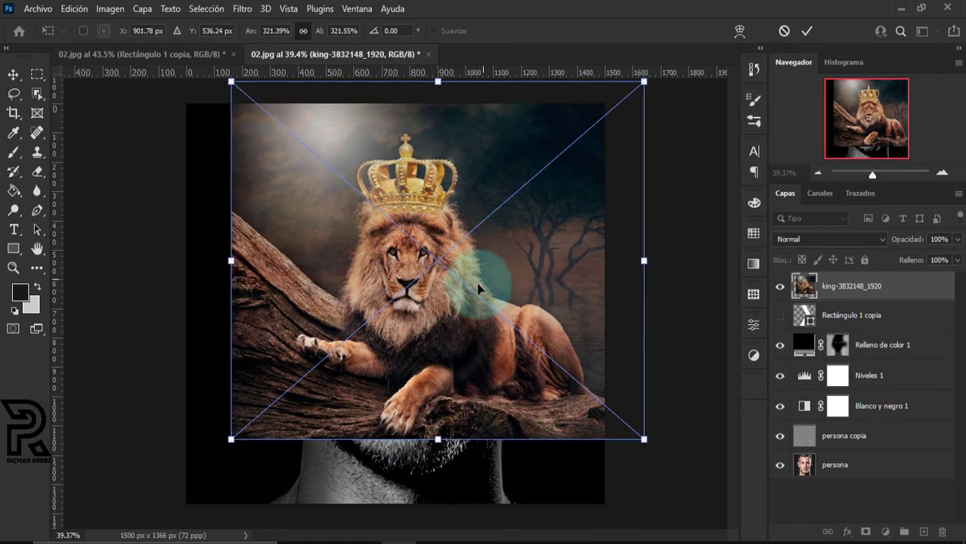
click(957, 239)
drag(954, 257, 922, 257)
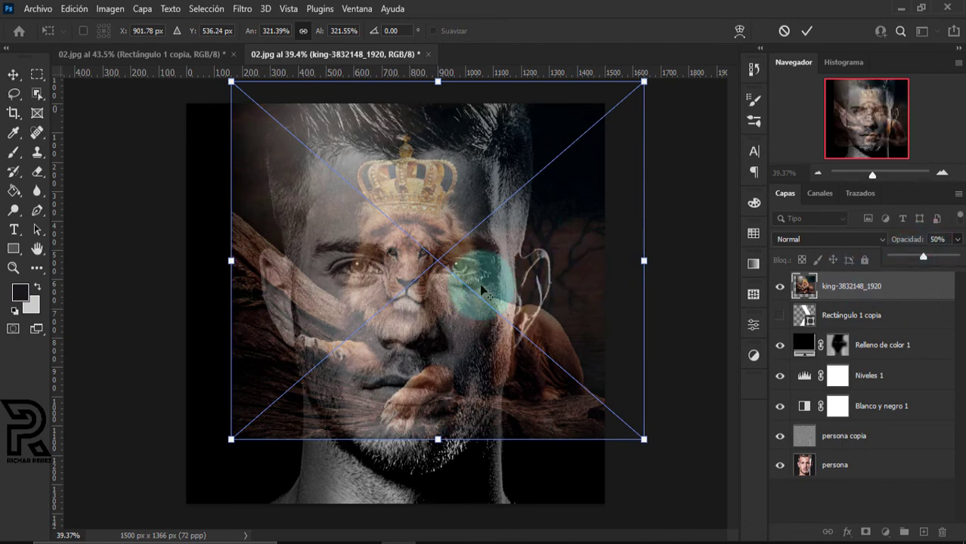
scroll(469, 308, up, 2)
scroll(401, 325, down, 3)
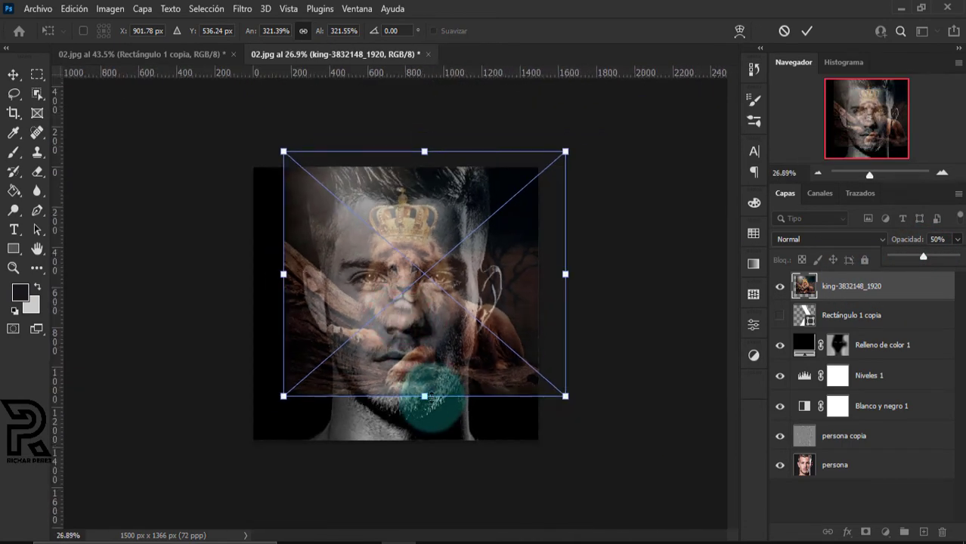
Scale the lion image up and shift it so its face lines up with the man's
drag(424, 397, 424, 525)
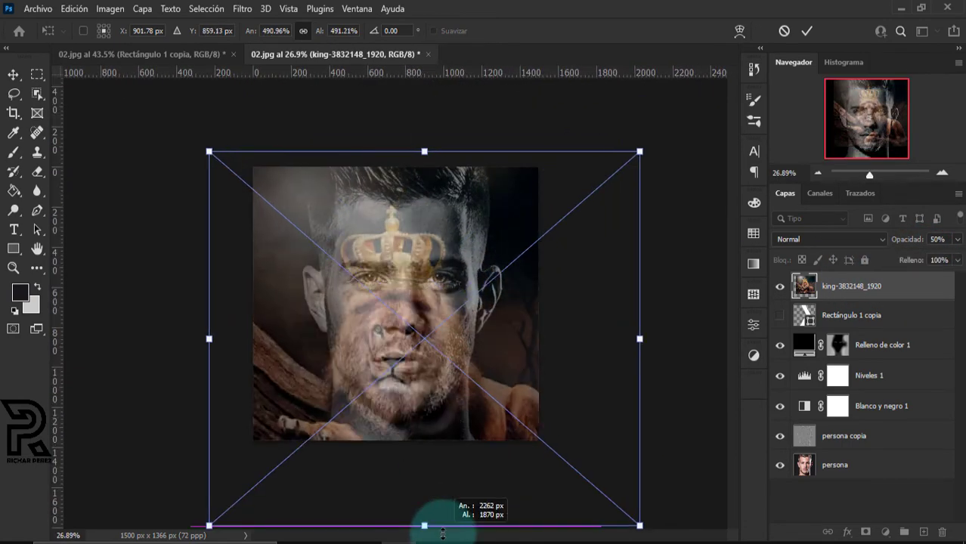
drag(420, 154, 444, 11)
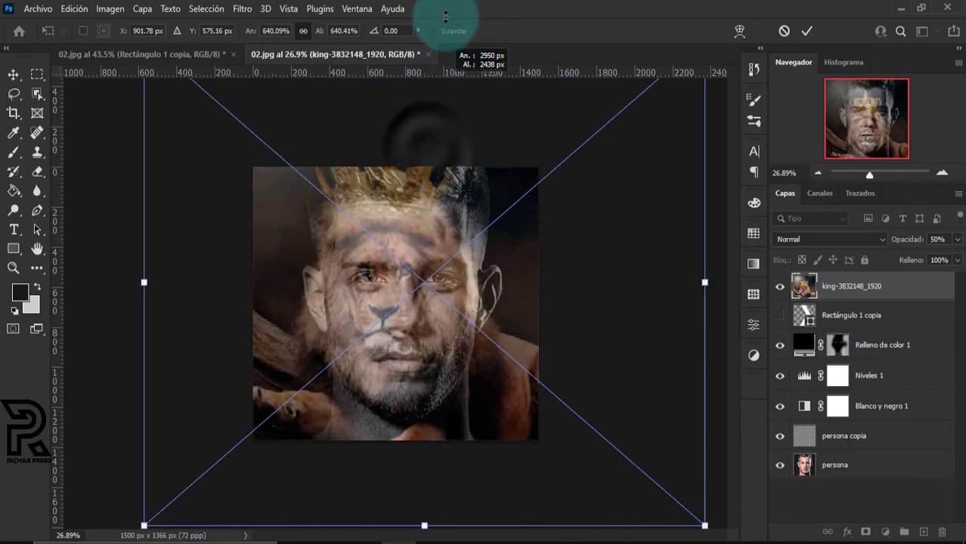
drag(477, 278, 489, 312)
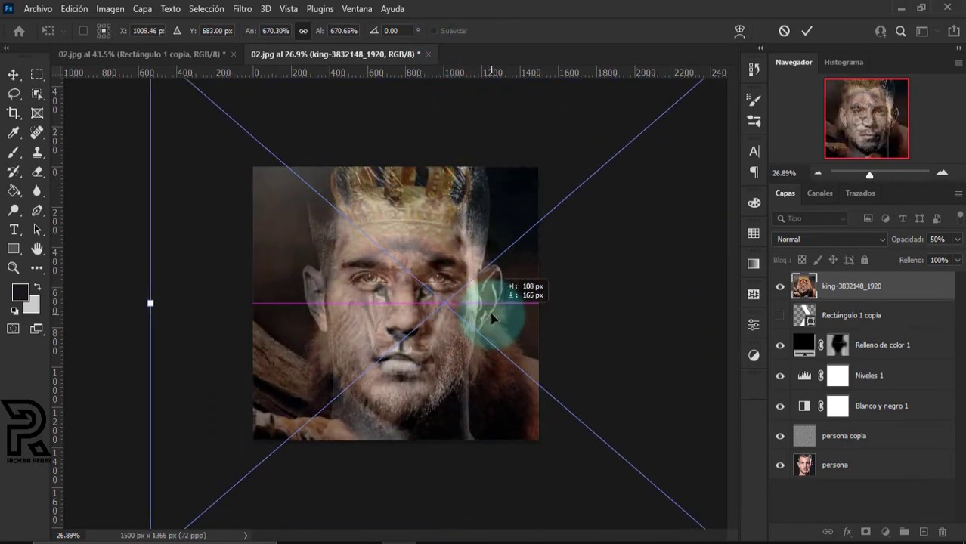
drag(149, 305, 30, 302)
drag(175, 352, 237, 341)
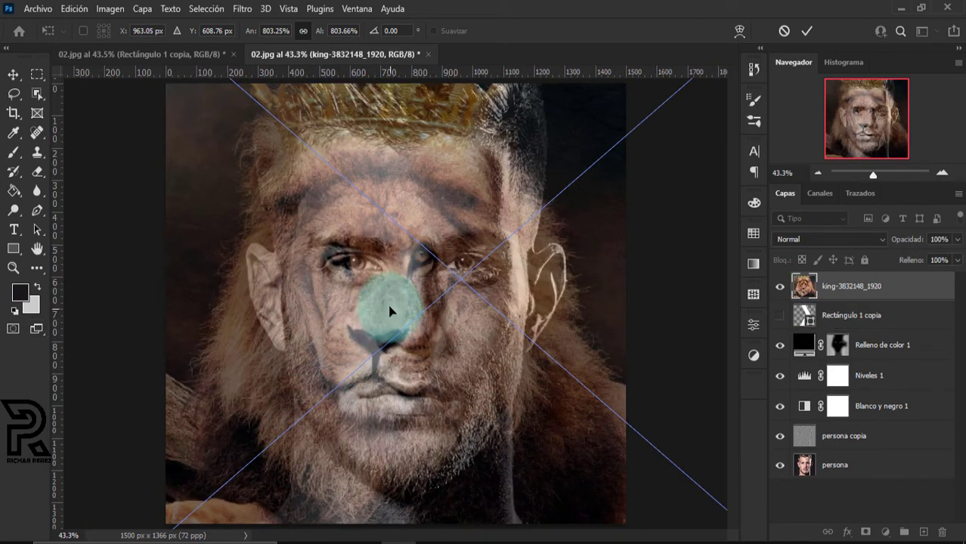
mouse_move(335, 306)
mouse_down()
mouse_move(367, 320)
mouse_move(384, 316)
mouse_up()
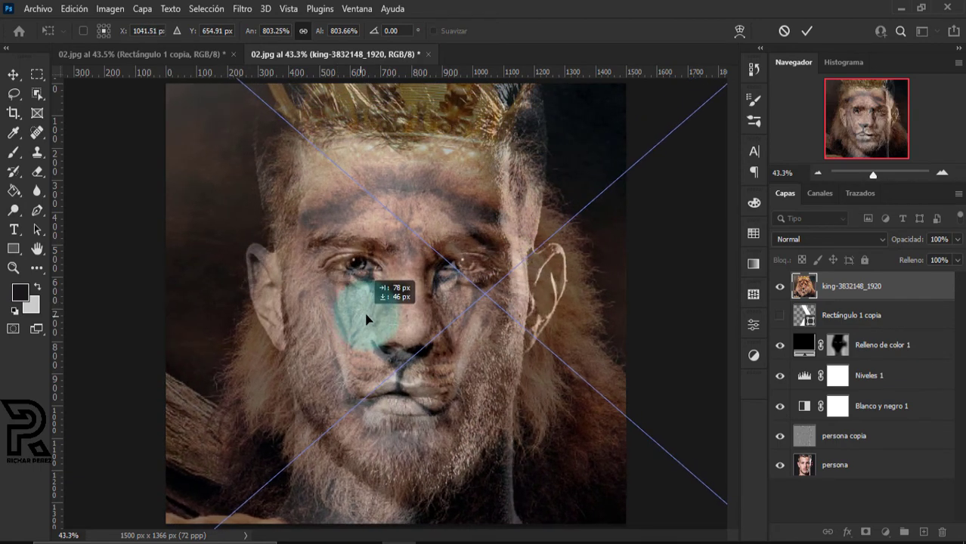
drag(384, 316, 387, 315)
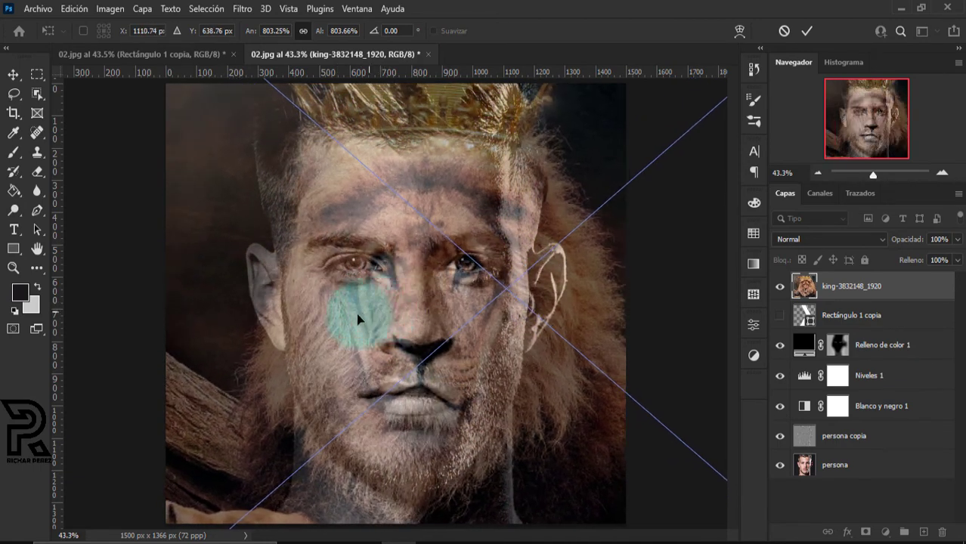
key(ctrl+minus)
scroll(350, 323, down, 5)
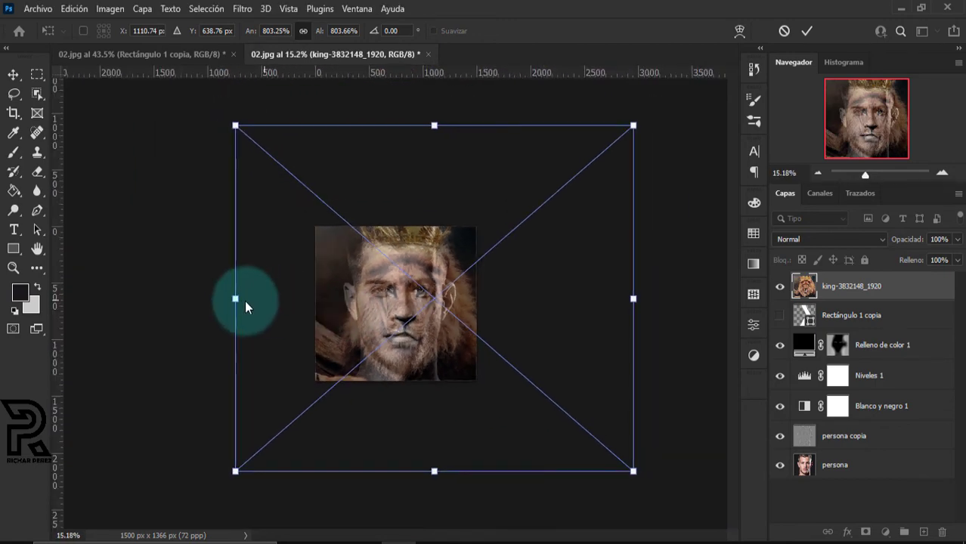
Fine-tune the lion's scale and position over the face, then commit the transform
drag(234, 298, 144, 302)
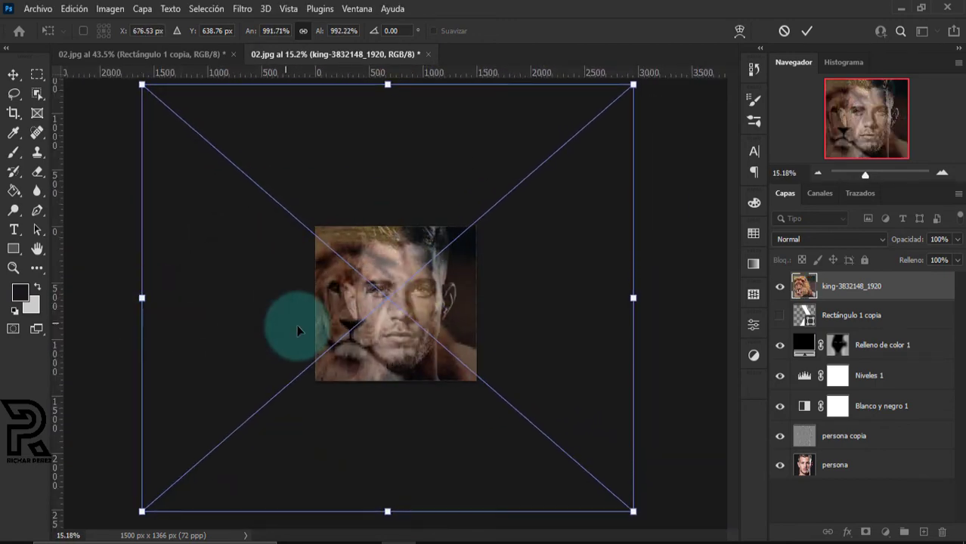
drag(292, 327, 326, 331)
scroll(383, 332, up, 5)
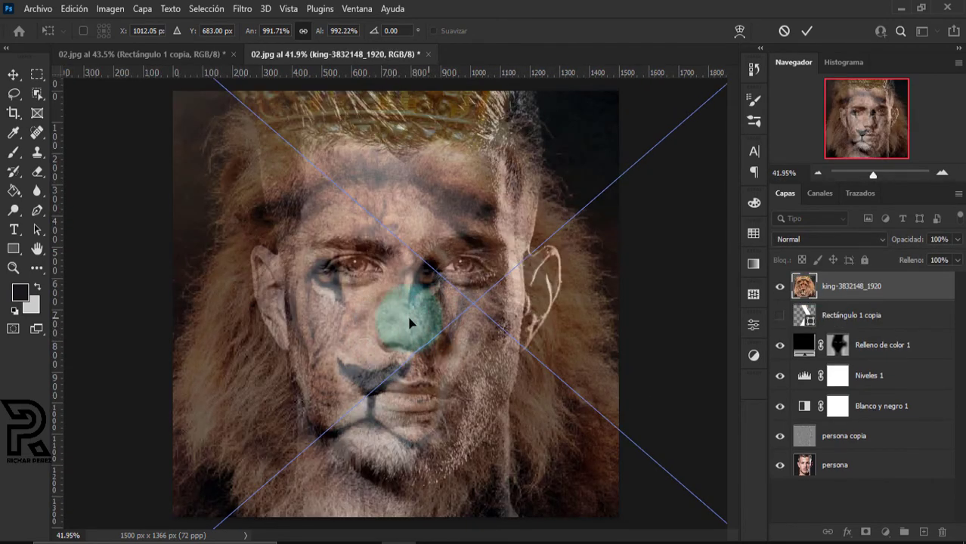
drag(397, 314, 430, 308)
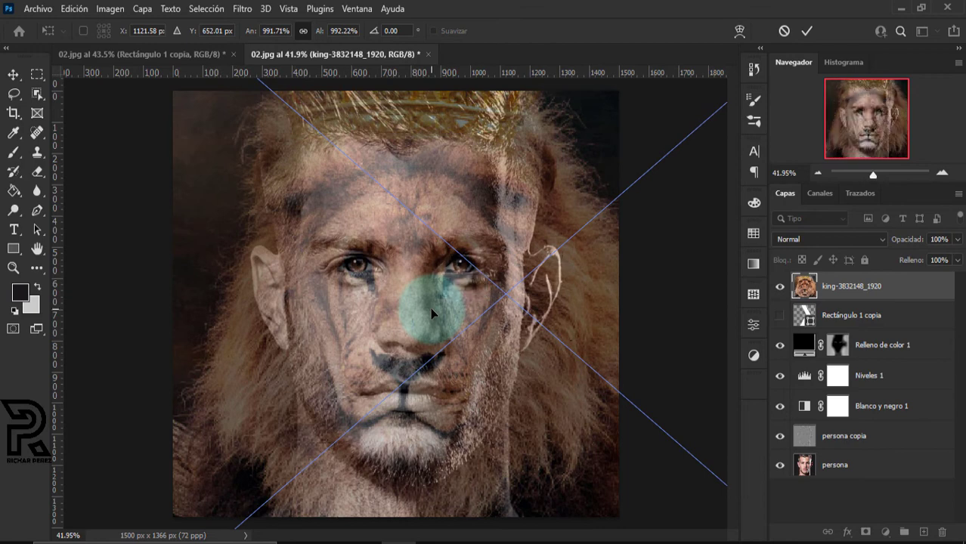
scroll(427, 310, down, 1)
scroll(420, 323, down, 1)
scroll(419, 324, down, 2)
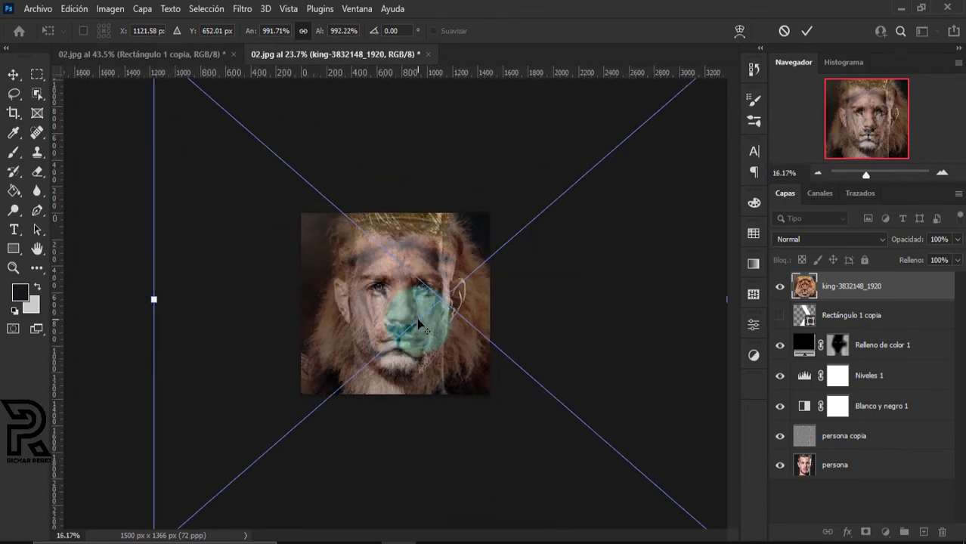
scroll(418, 325, down, 1)
key(alt+space)
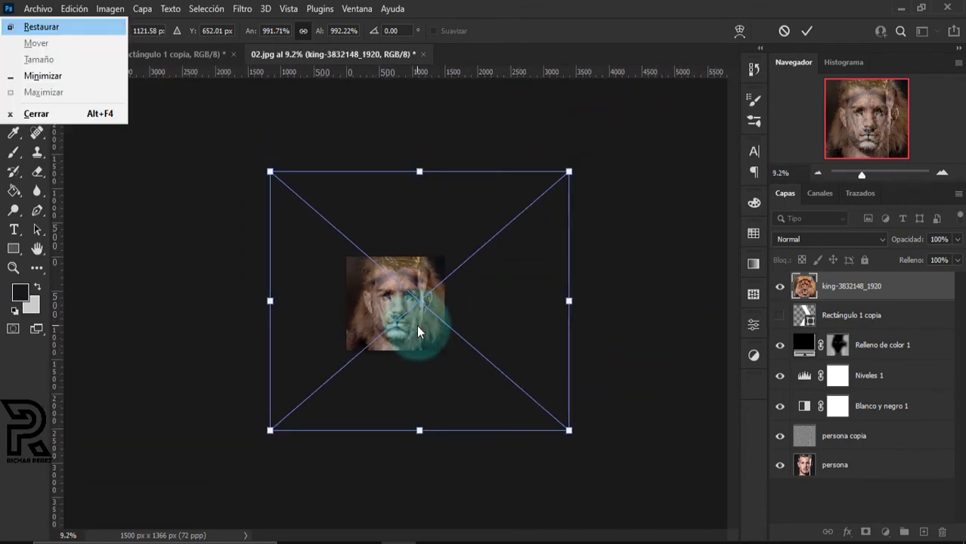
click(474, 340)
key(Return)
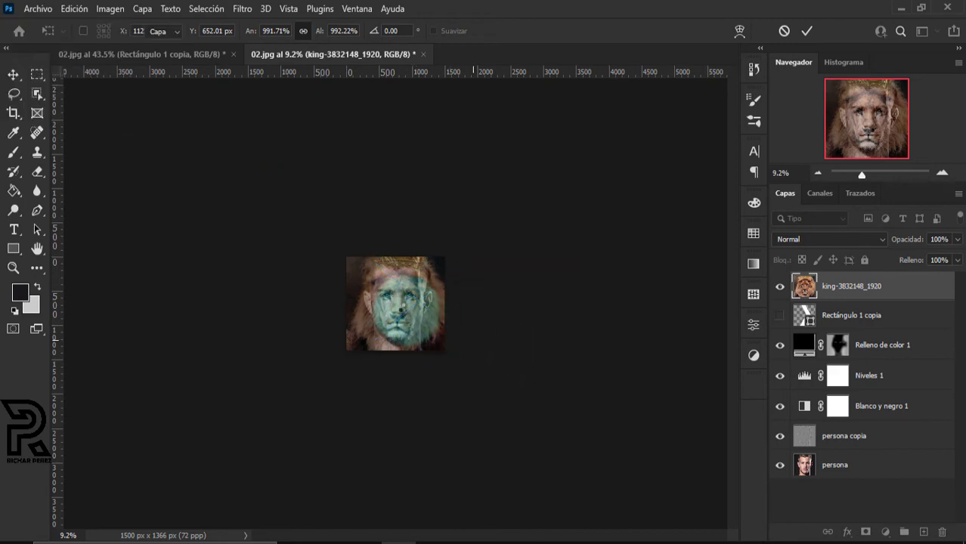
scroll(415, 313, up, 3)
scroll(413, 314, up, 1)
scroll(405, 318, up, 1)
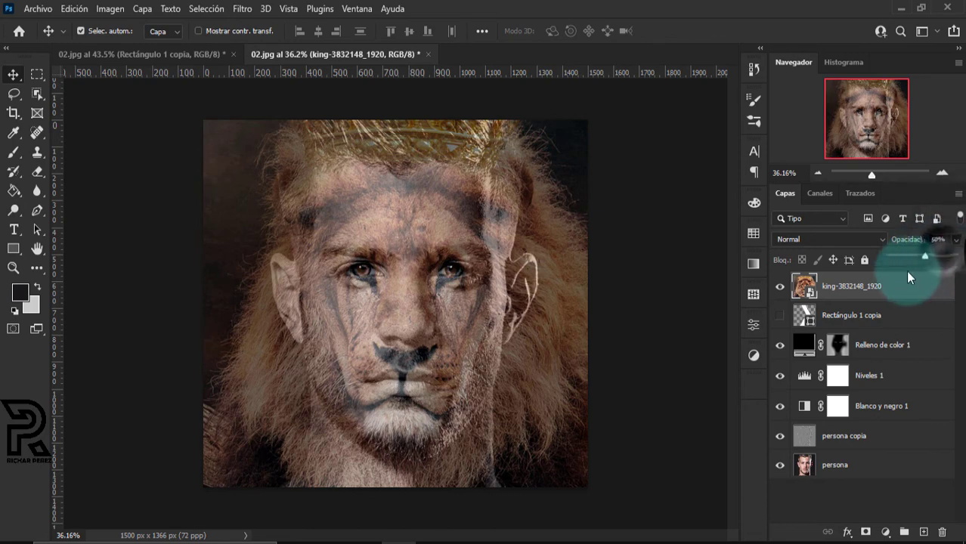
Restore the lion layer to 100% opacity, make Rectángulo 1 copia visible, and reselect the lion layer
drag(923, 253, 945, 268)
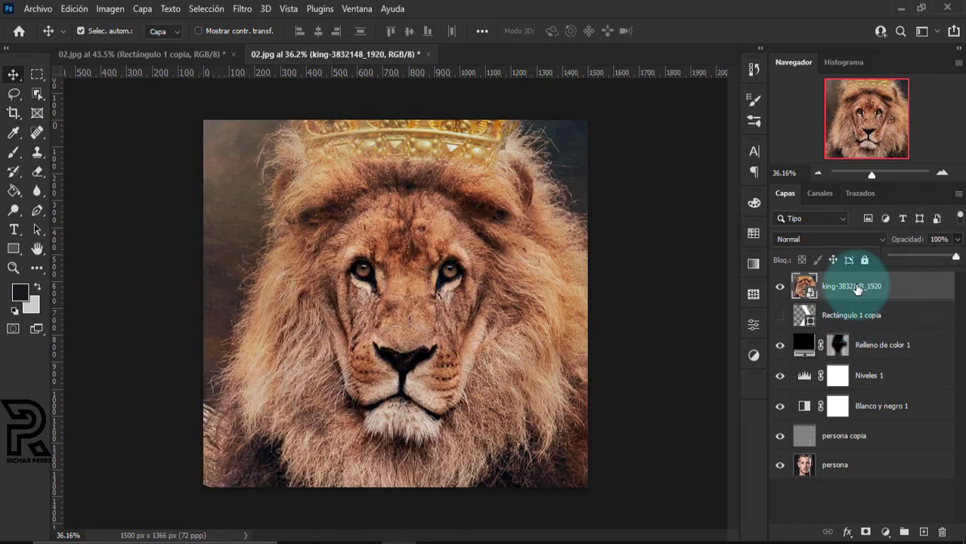
click(856, 313)
click(780, 317)
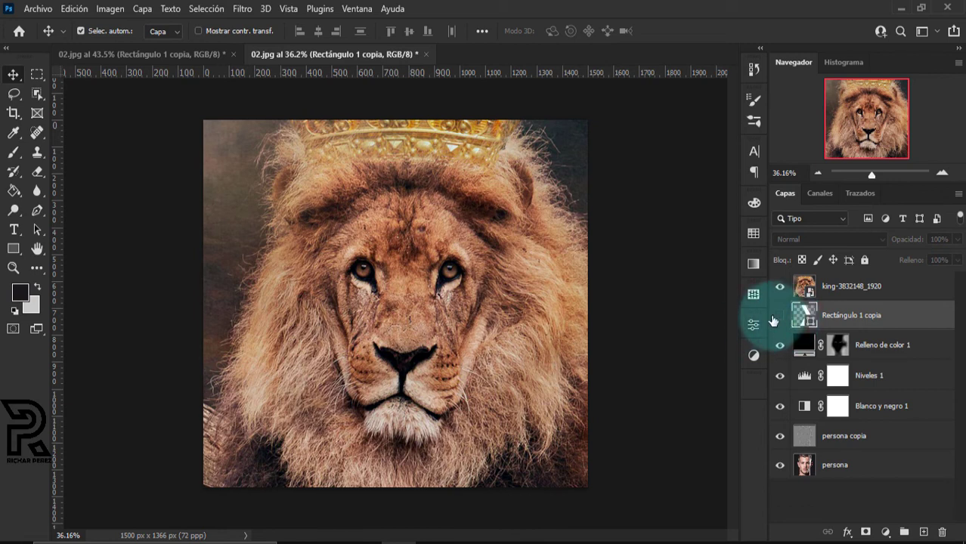
click(780, 316)
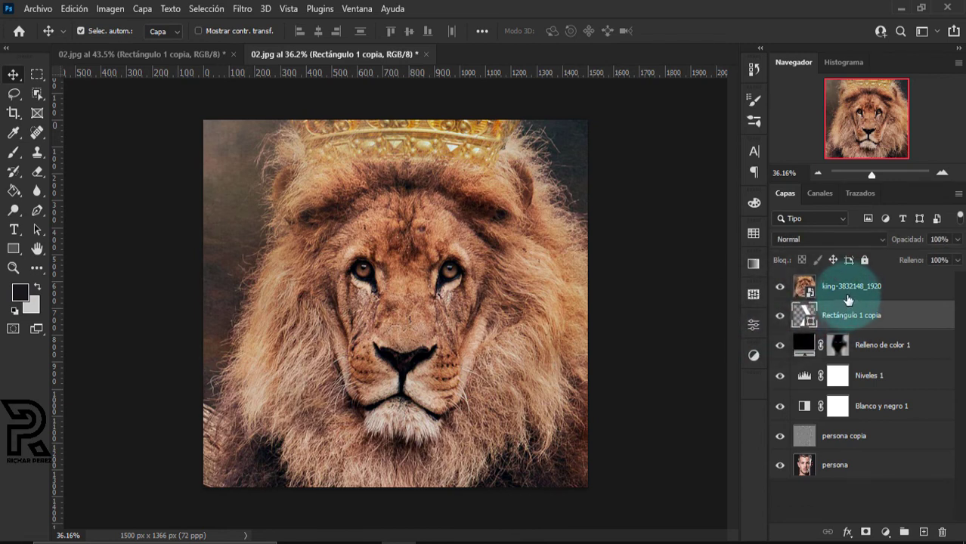
click(849, 293)
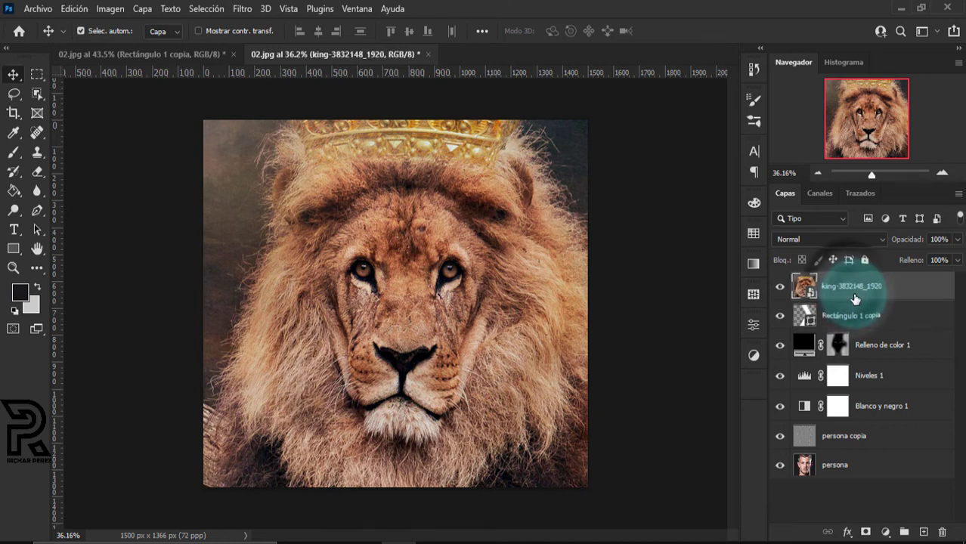
click(861, 318)
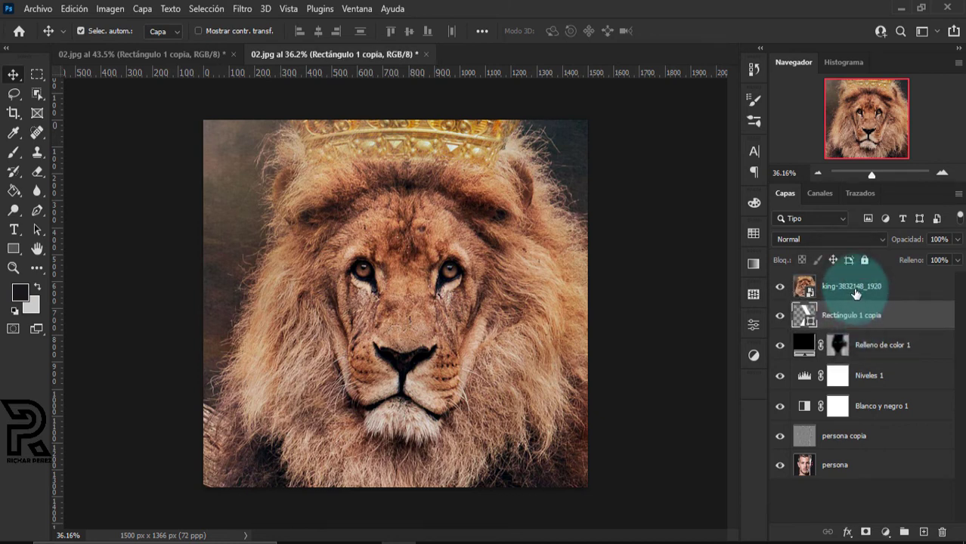
drag(855, 295, 859, 298)
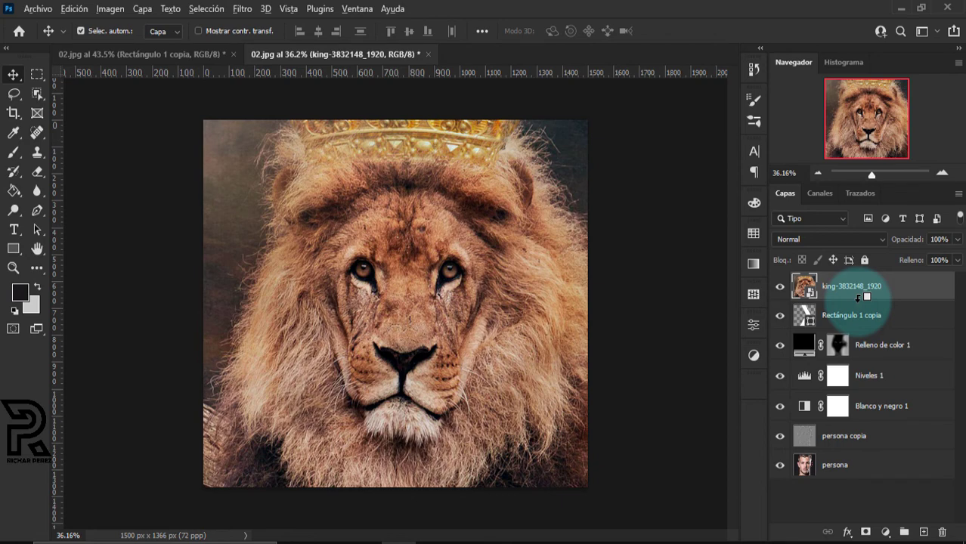
Clip the lion layer to the chevron shape and rename it 'leon'
alt+click(860, 299)
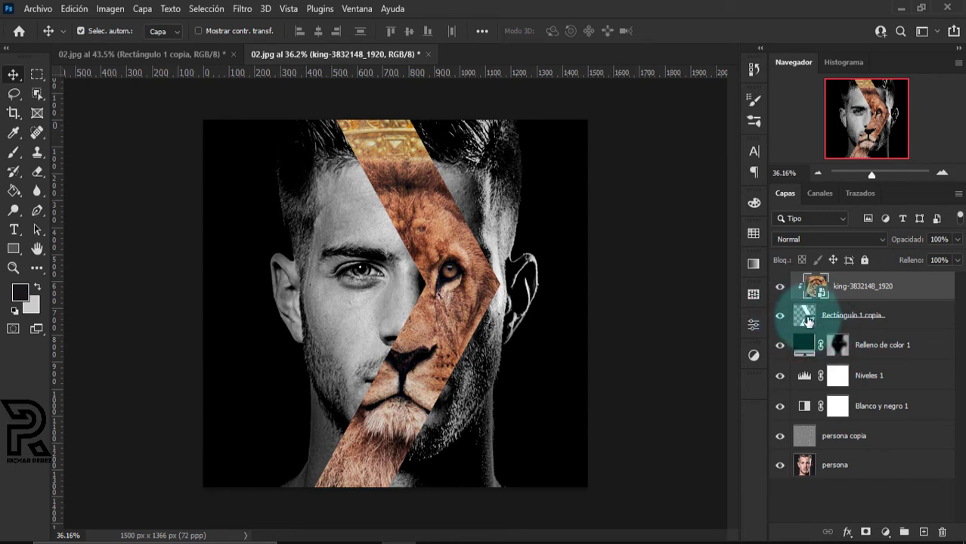
double_click(855, 287)
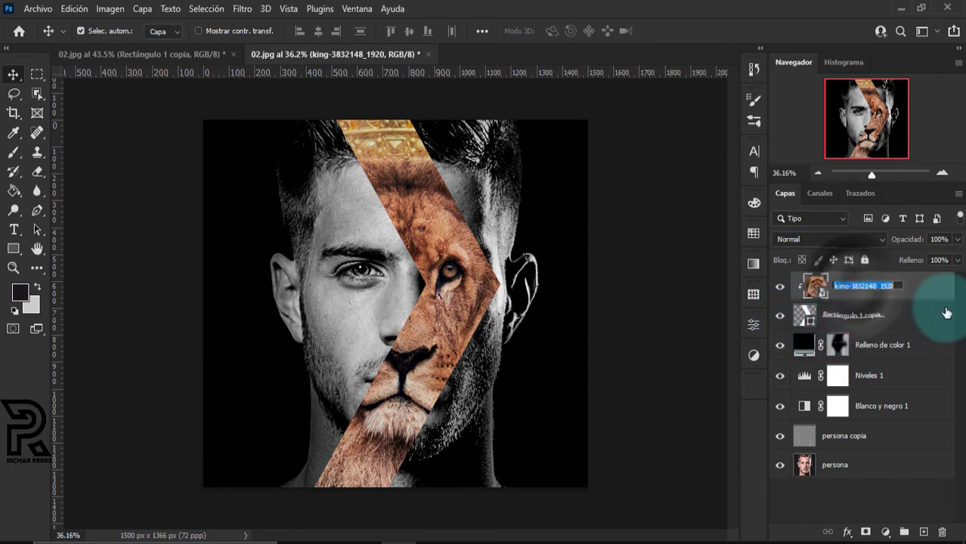
key(BackSpace)
text(leon)
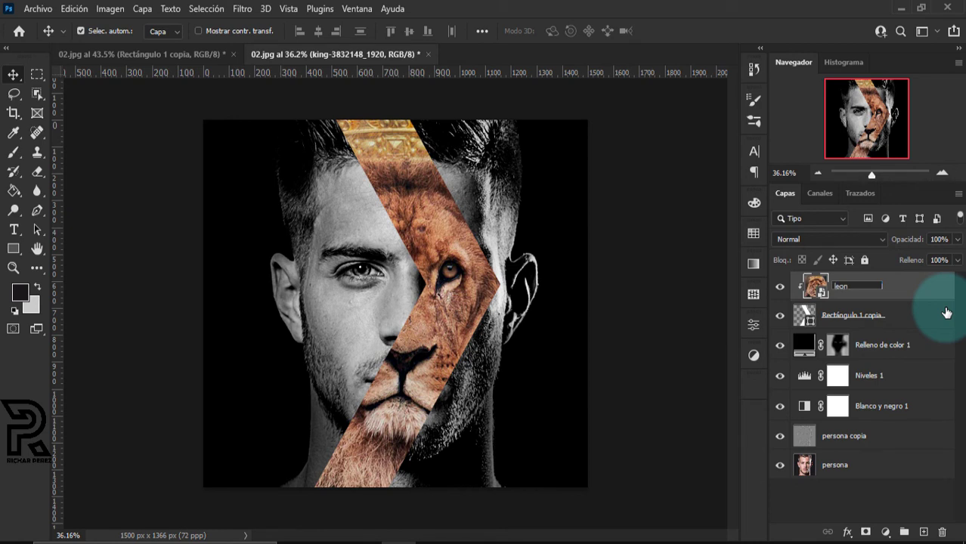
key(Return)
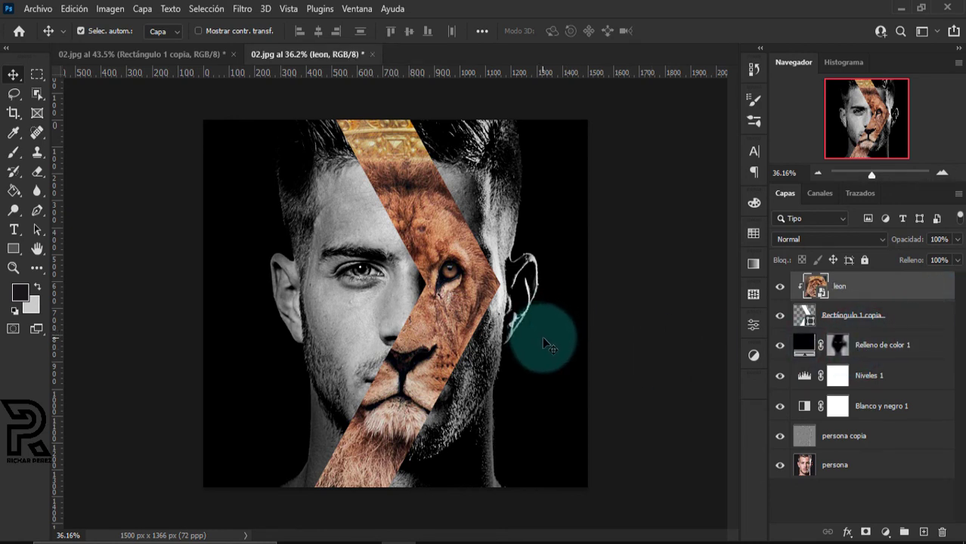
Free-transform the leon layer and pull its bottom edge up slightly
drag(541, 337, 544, 354)
key(ctrl+t)
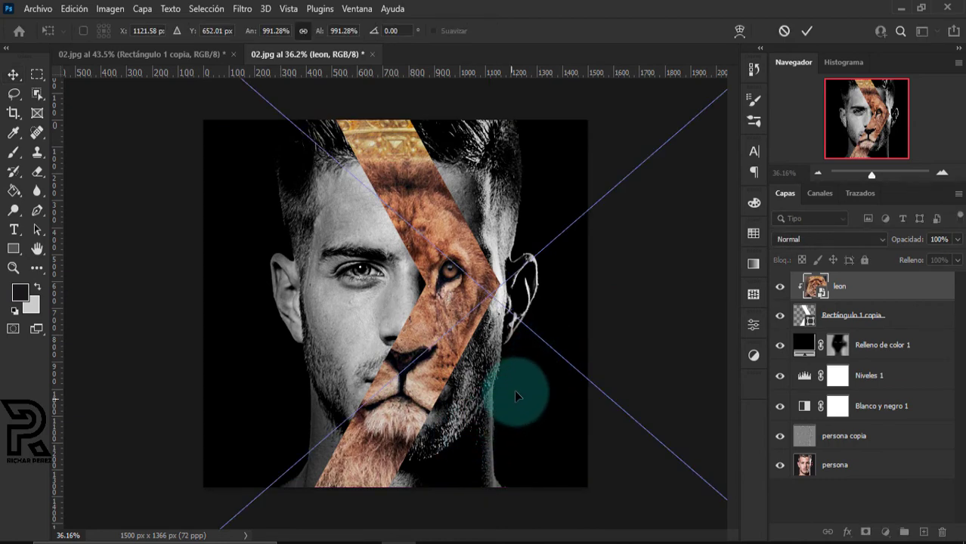
key(ctrl+0)
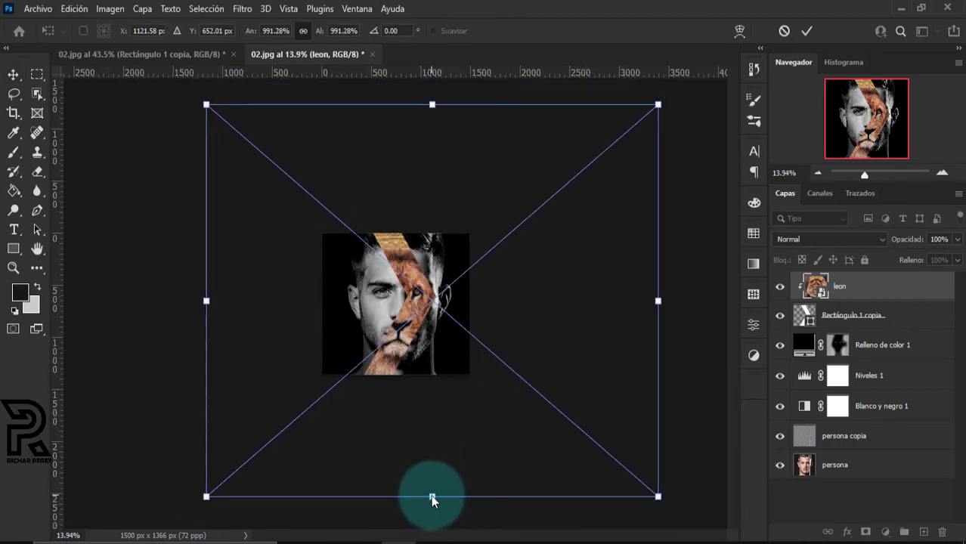
drag(432, 497, 432, 489)
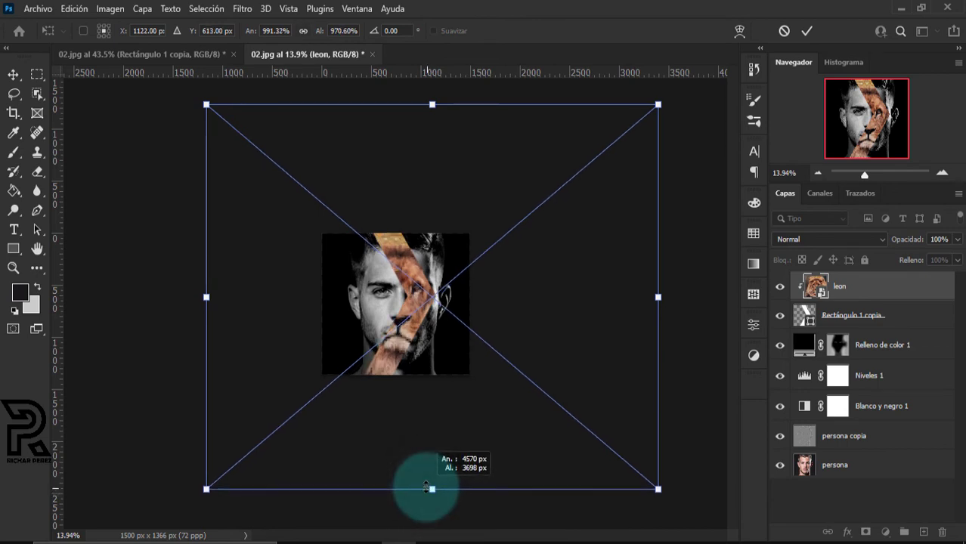
Check the lion in the stripe, shorten it a bit more from below, and apply
key(ctrl+plus)
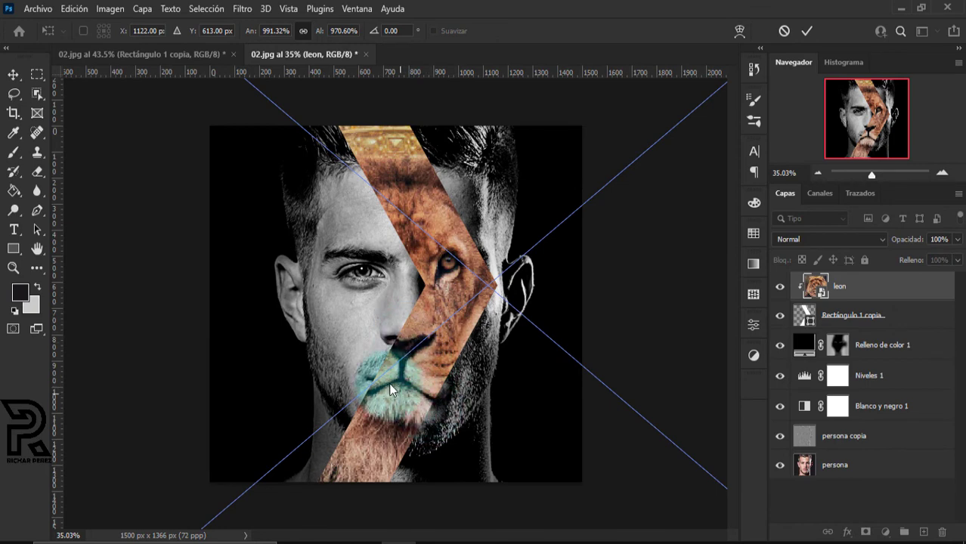
key(ctrl+minus)
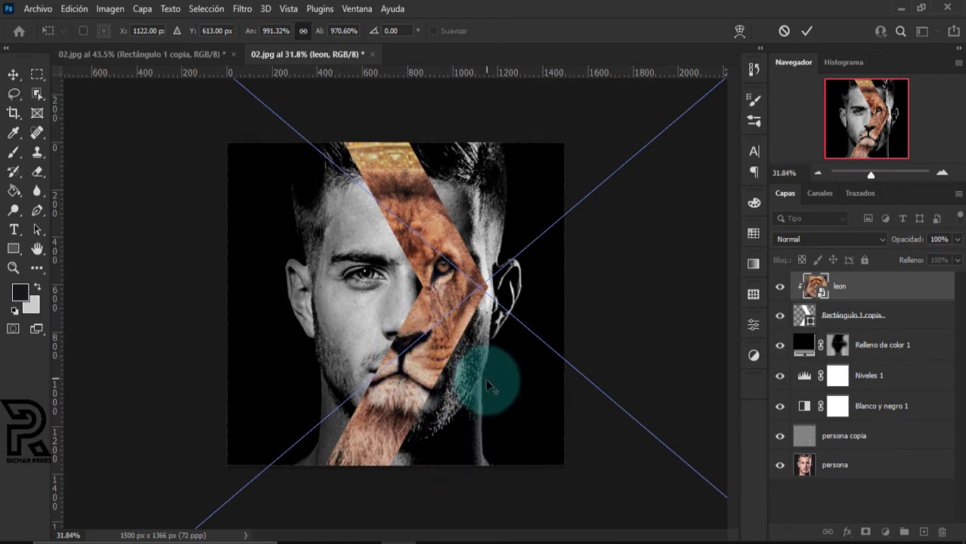
key(ctrl+minus)
key(ctrl+0)
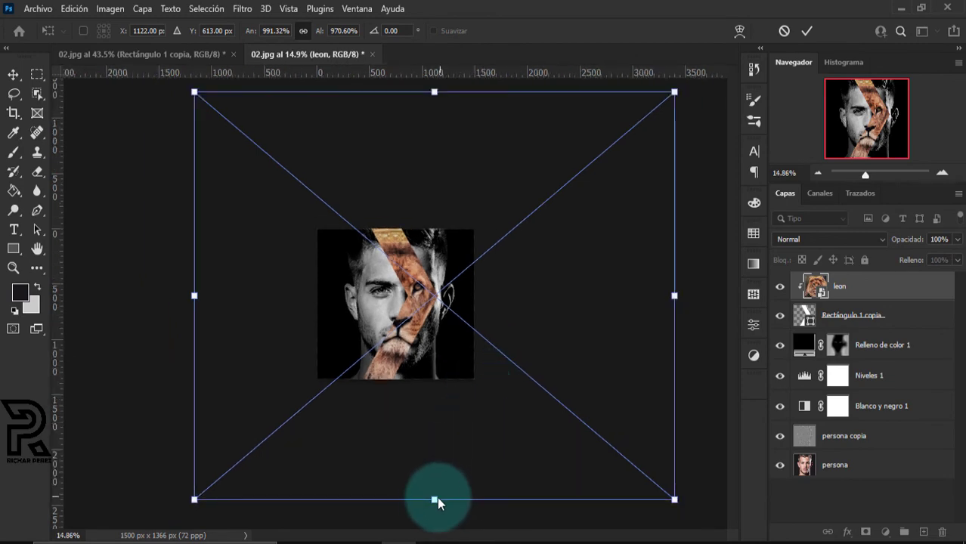
drag(433, 500, 430, 492)
drag(432, 489, 433, 485)
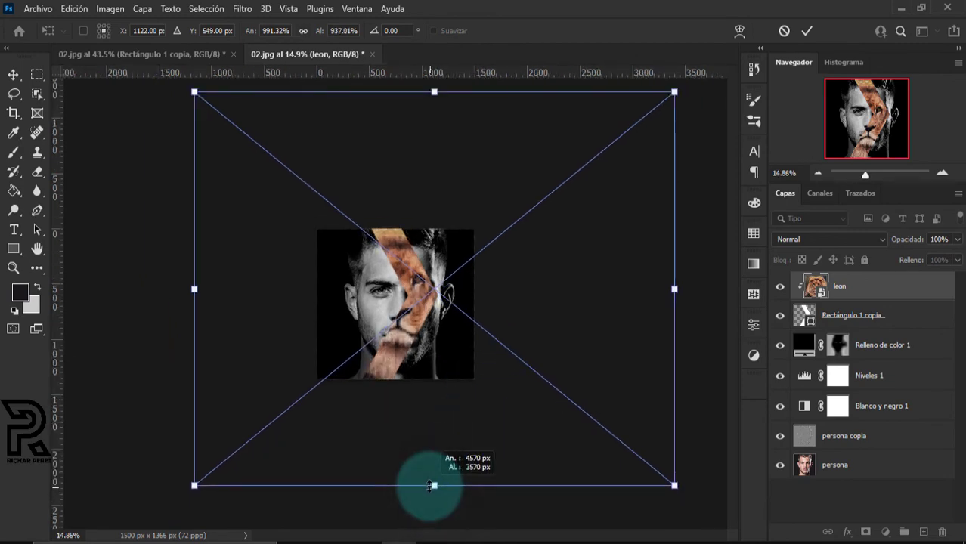
key(Return)
key(ctrl+0)
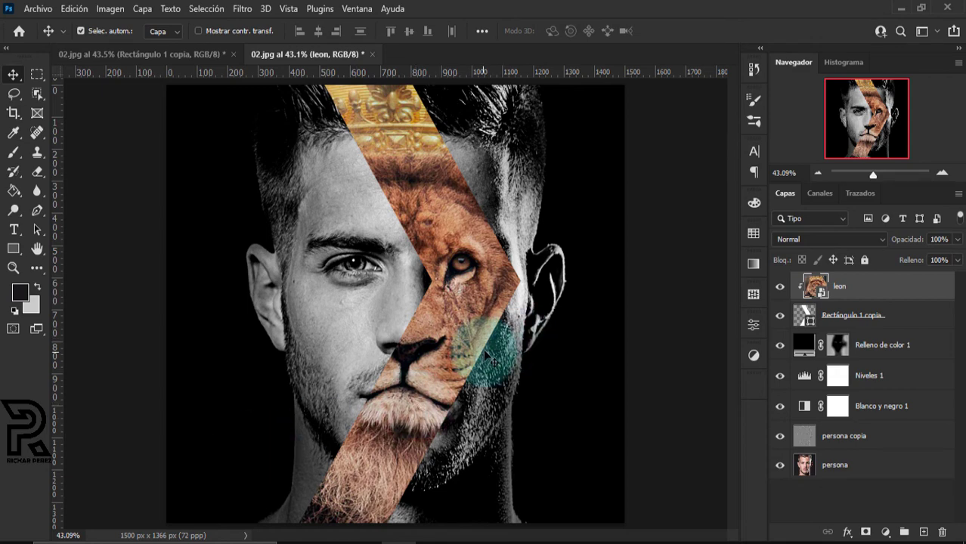
scroll(488, 354, down, 2)
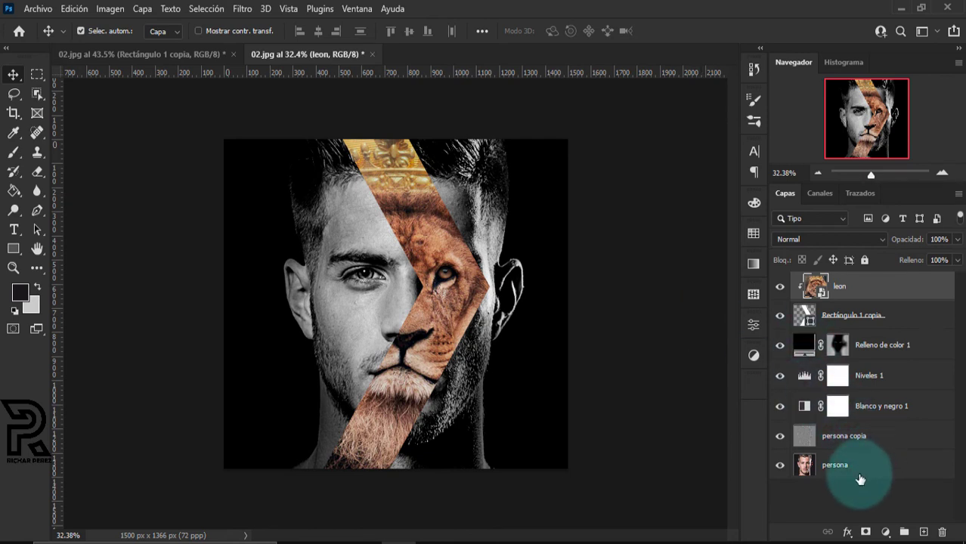
Add a Hue/Saturation adjustment layer clipped to the leon layer
click(888, 533)
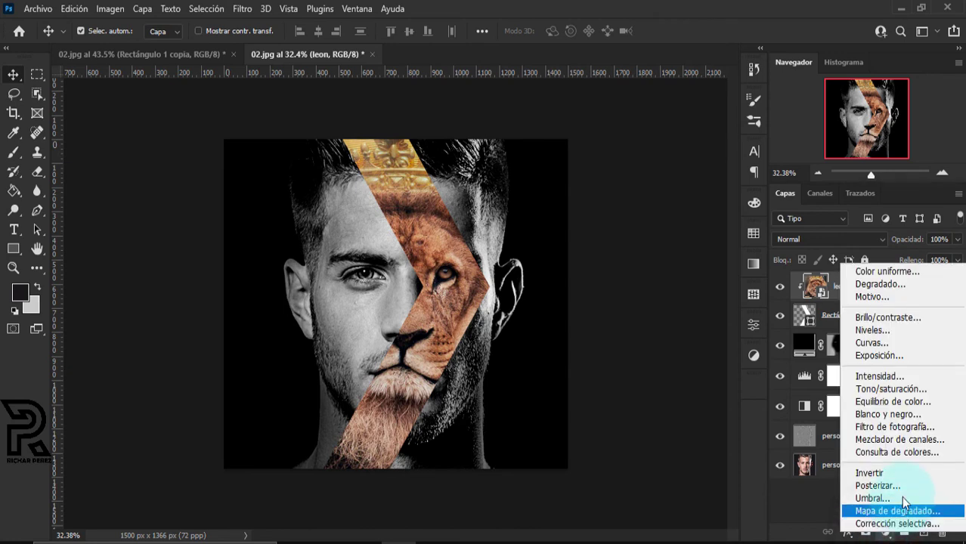
click(922, 396)
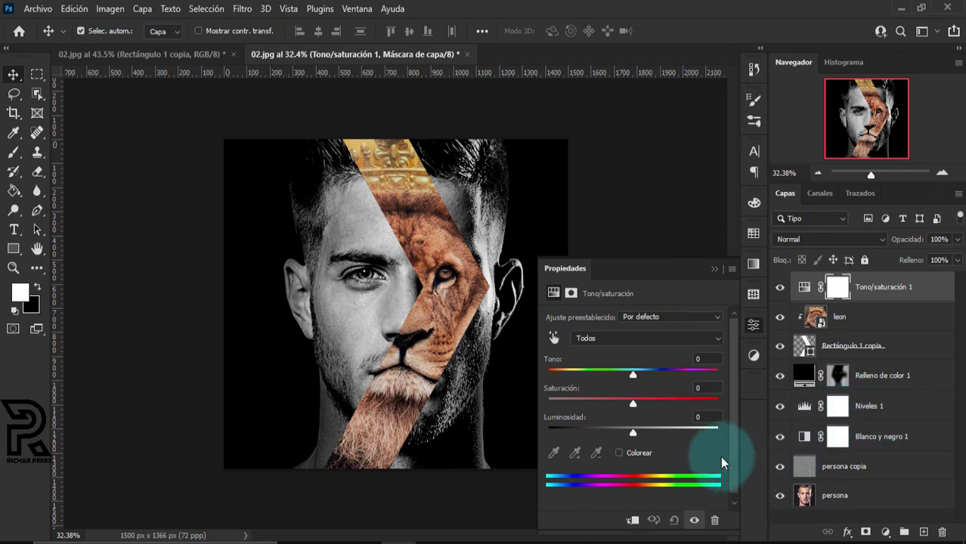
click(634, 522)
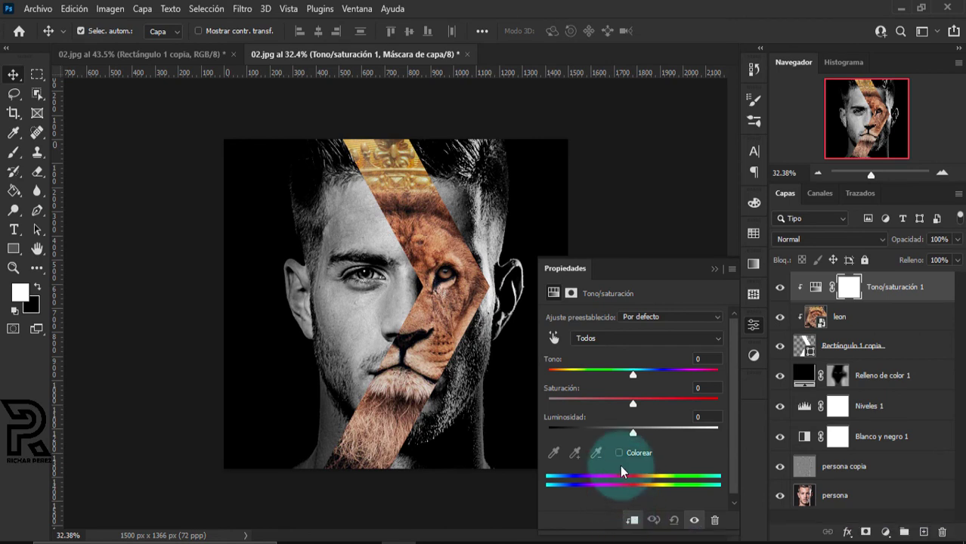
Turn on Colorear with Tono 17, Saturación 100 and Luminosidad -27
click(619, 453)
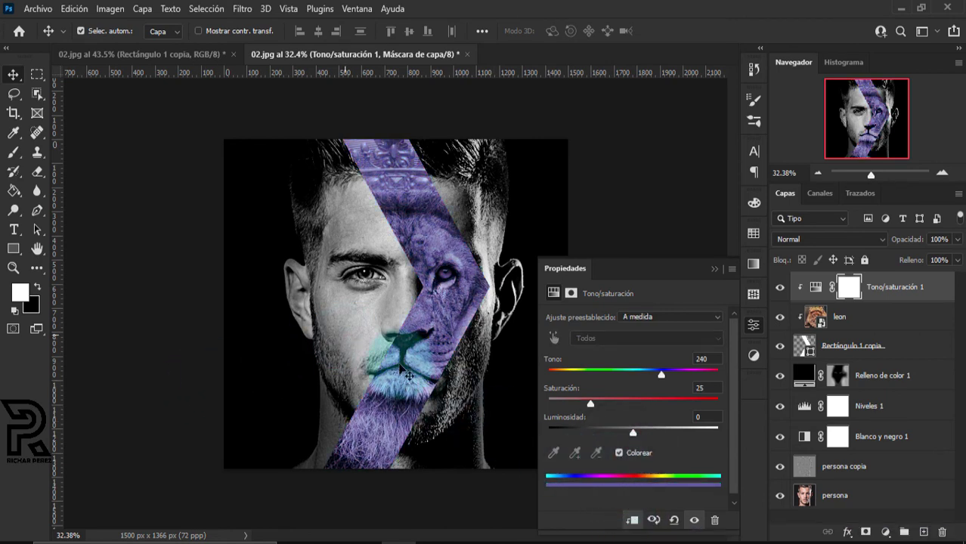
mouse_move(660, 373)
mouse_down()
mouse_move(616, 378)
mouse_move(630, 375)
mouse_up()
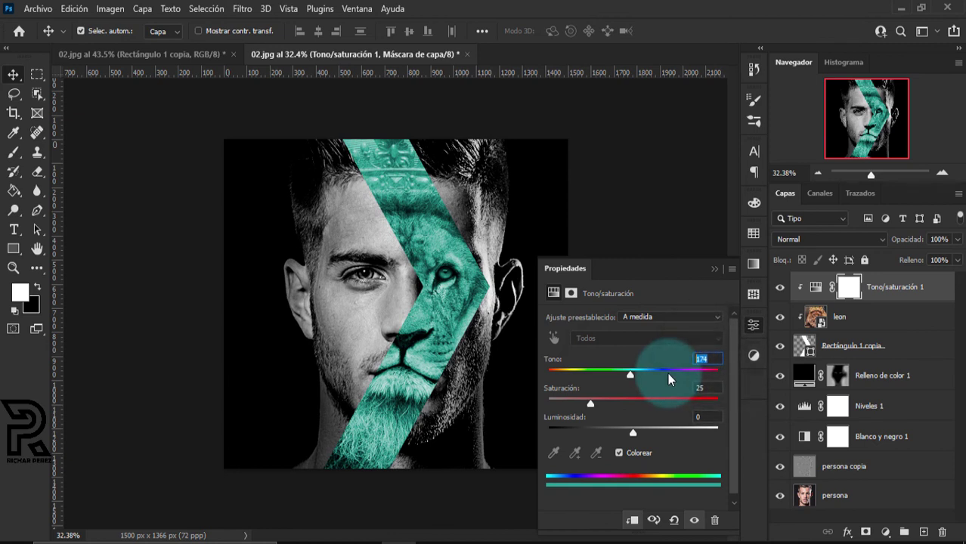
text(17)
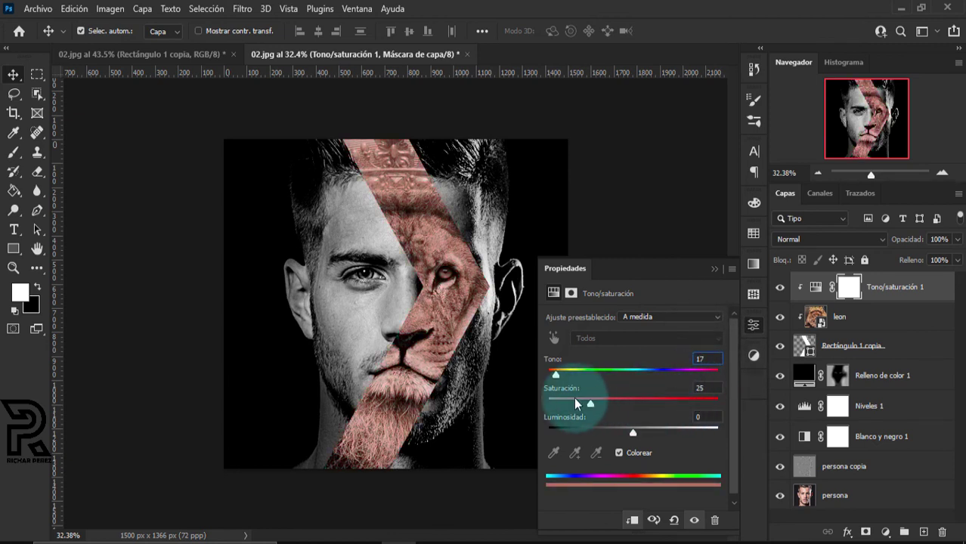
drag(602, 408, 722, 404)
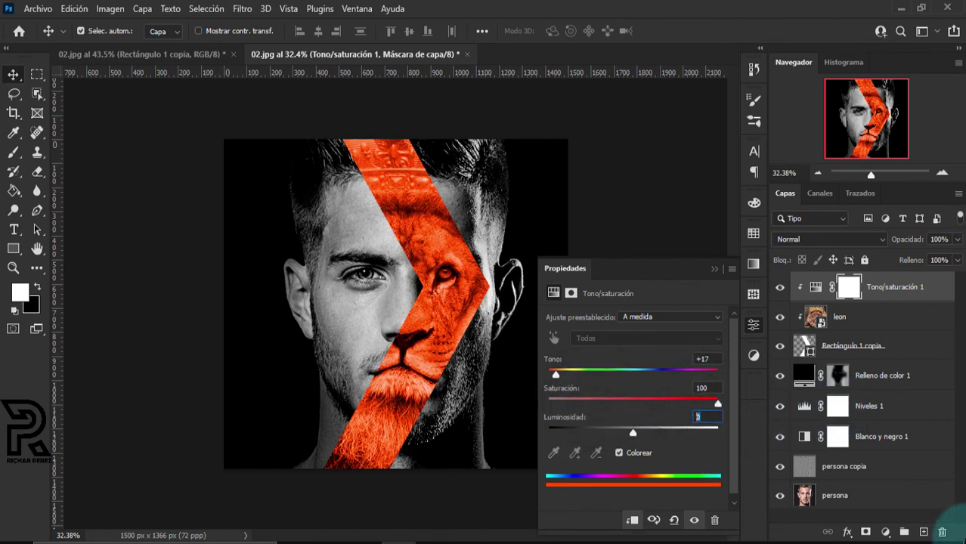
click(720, 419)
text(-27)
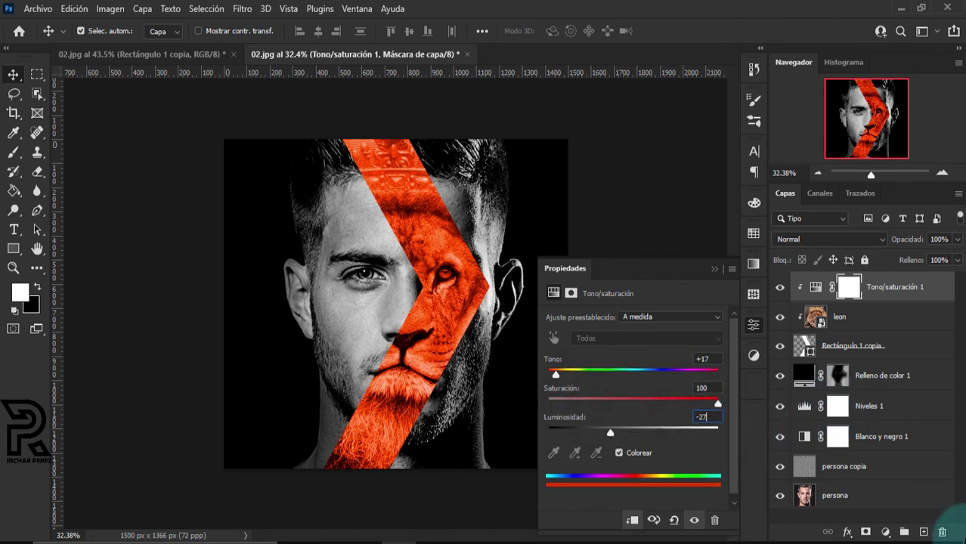
Collapse the Properties panel and fit the whole portrait on screen with Ajustar pant
click(719, 269)
scroll(313, 342, up, 1)
scroll(311, 347, up, 2)
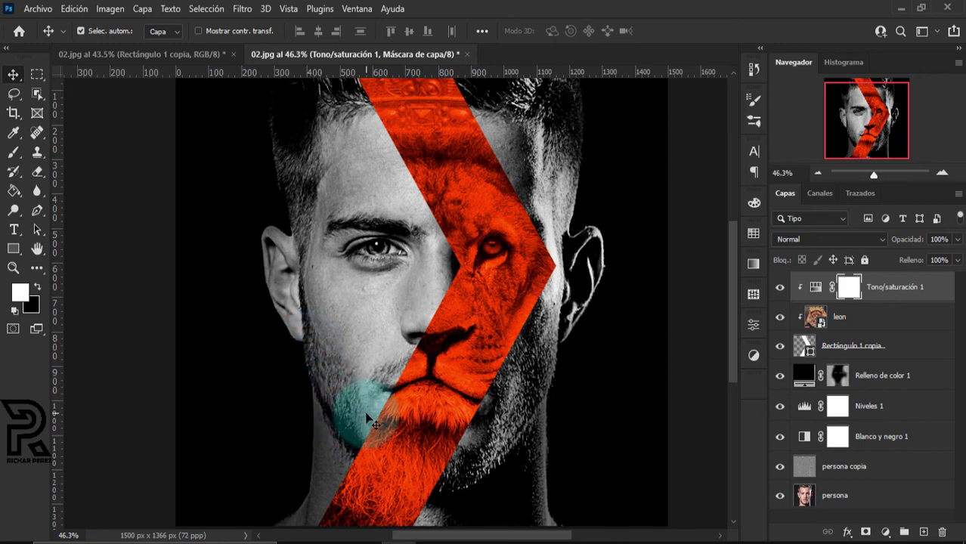
scroll(365, 412, down, 1)
scroll(364, 412, down, 1)
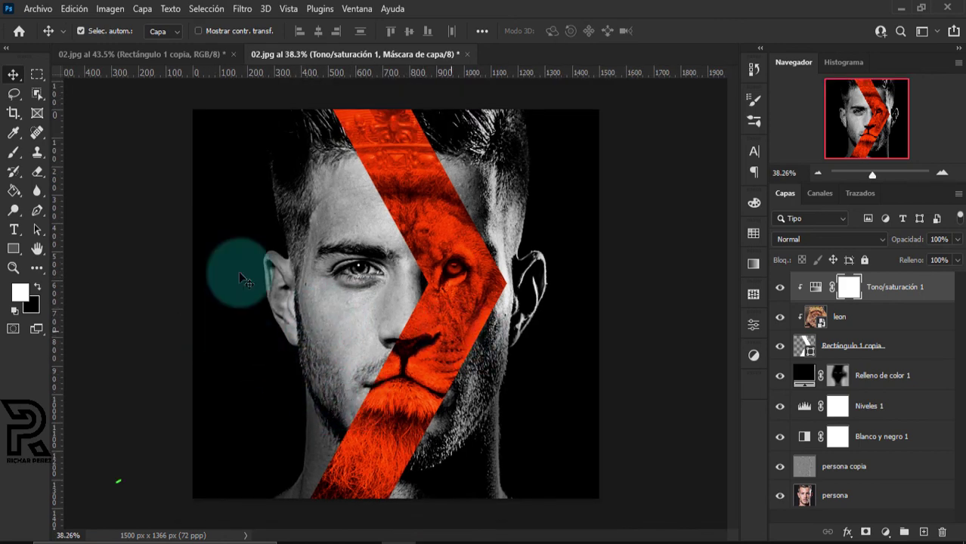
click(14, 267)
right_click(345, 253)
click(394, 260)
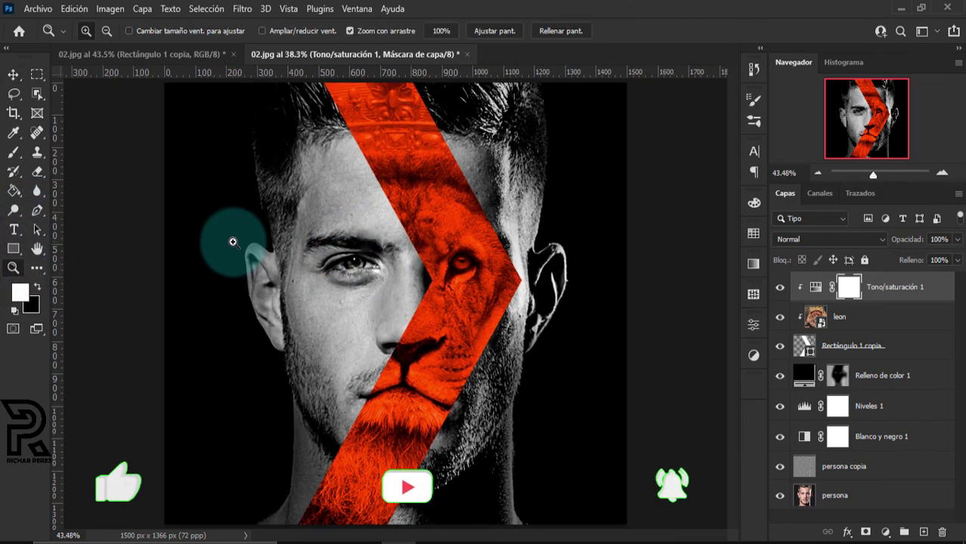